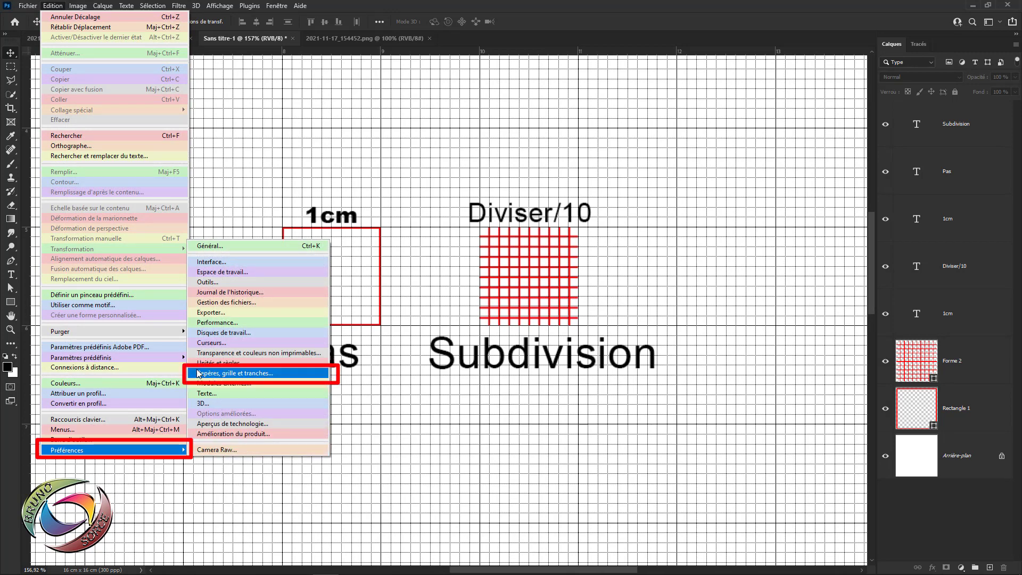
# Step: Open the guides, grid and slices preferences, try Rouge clair as the grid colour, and set it to Bleu moyen
pyautogui.click(230, 376)
pyautogui.moveTo(457, 242); pyautogui.dragTo(449, 281)
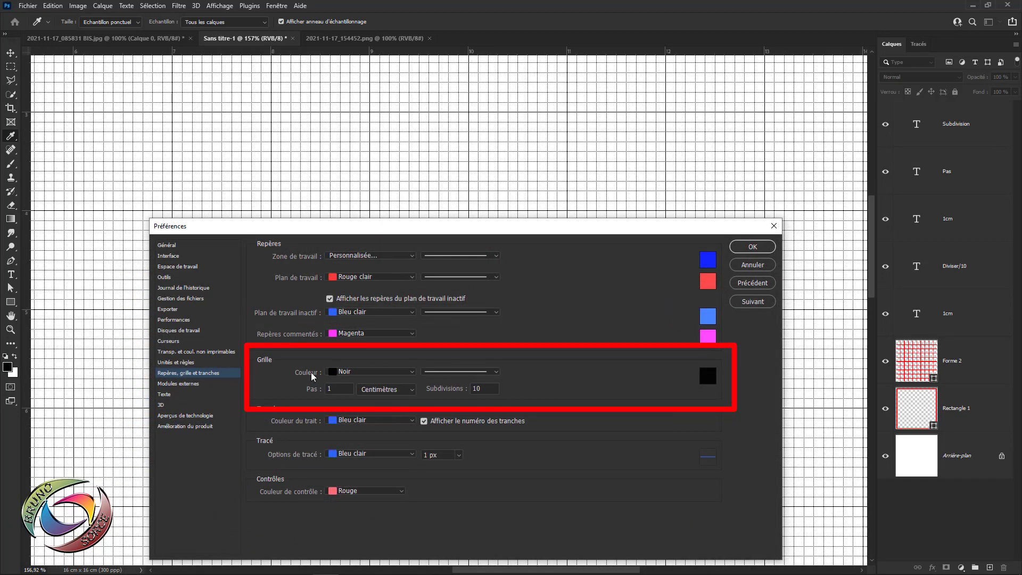
pyautogui.click(360, 372)
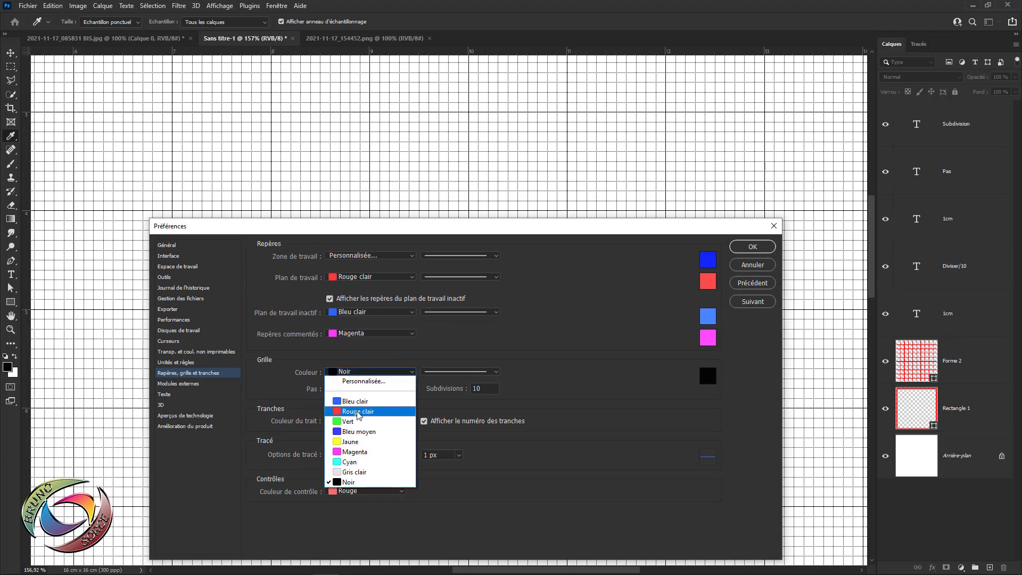
pyautogui.click(359, 413)
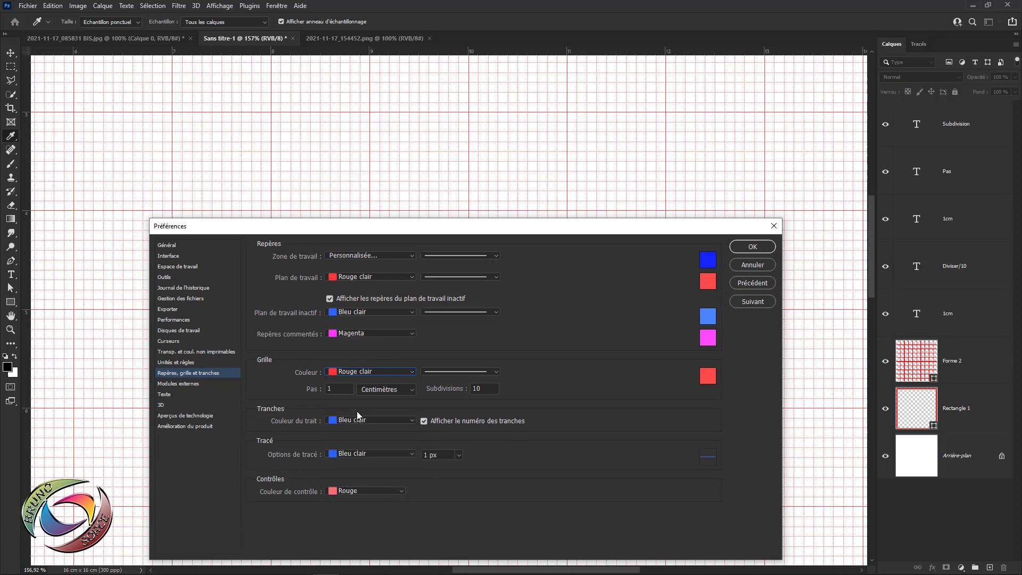
pyautogui.click(382, 371)
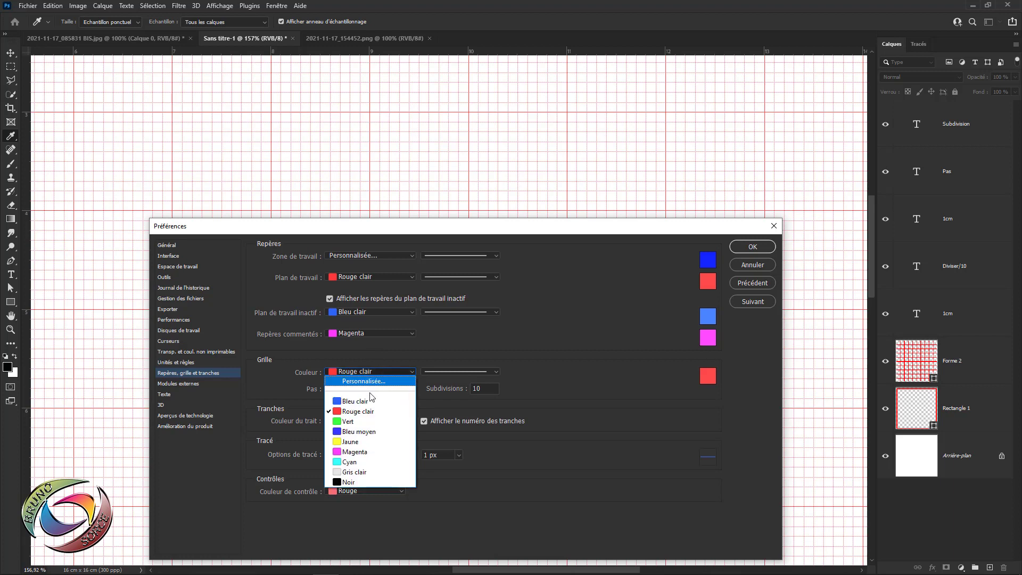
pyautogui.click(355, 432)
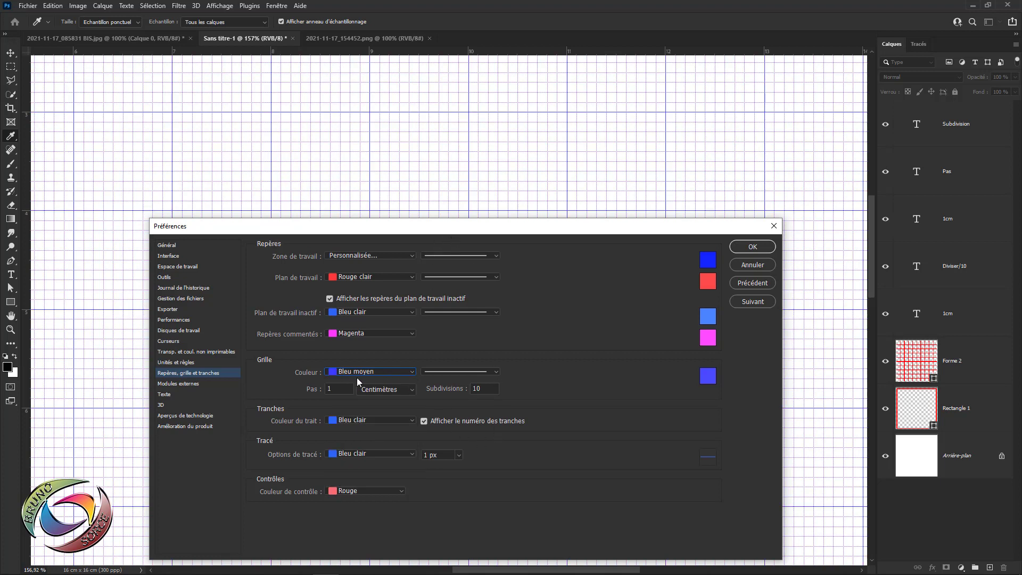
# Step: Try the dashed and dotted line styles for the grid, and restore the solid line
pyautogui.click(466, 376)
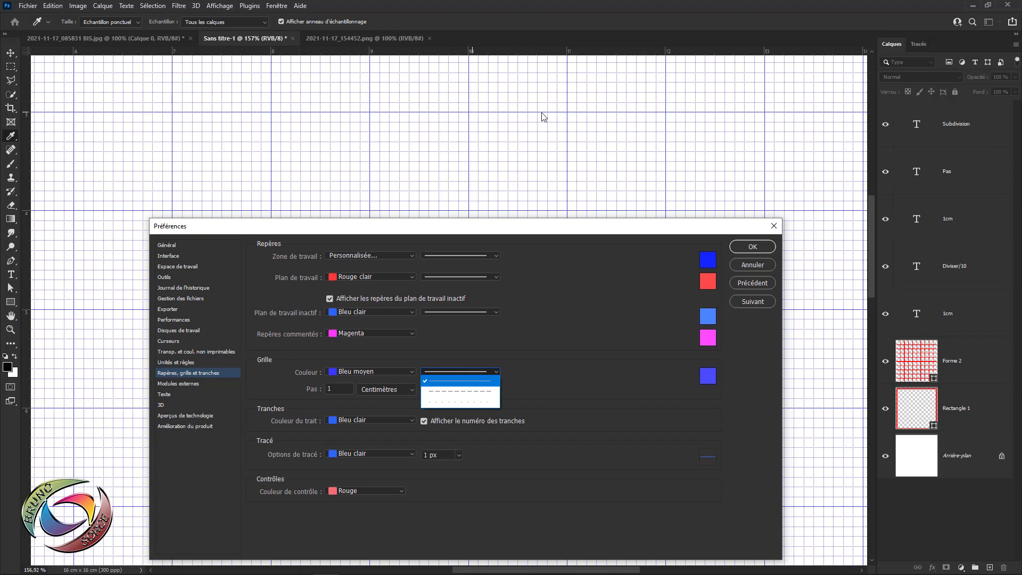
pyautogui.click(452, 393)
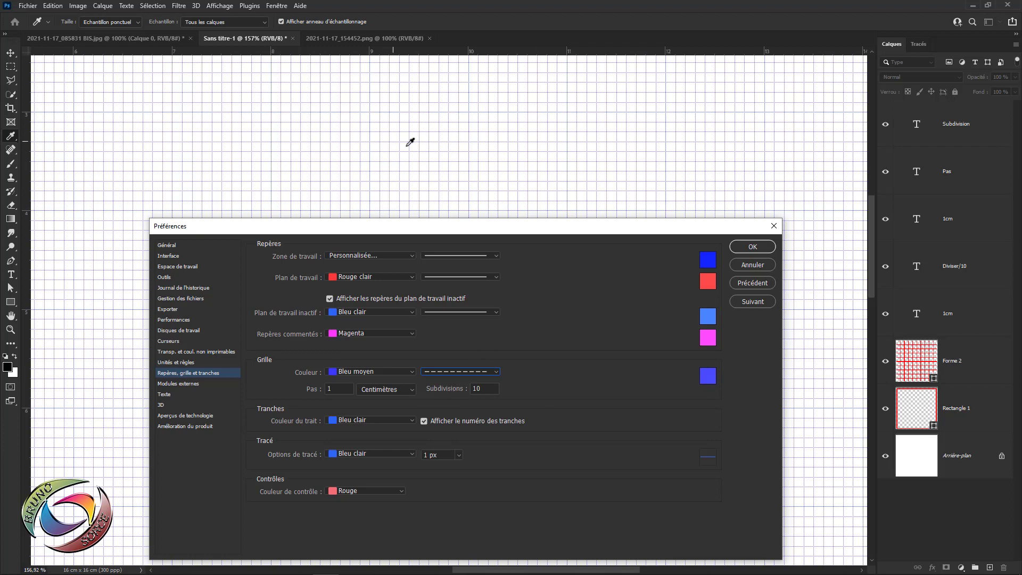
pyautogui.click(478, 375)
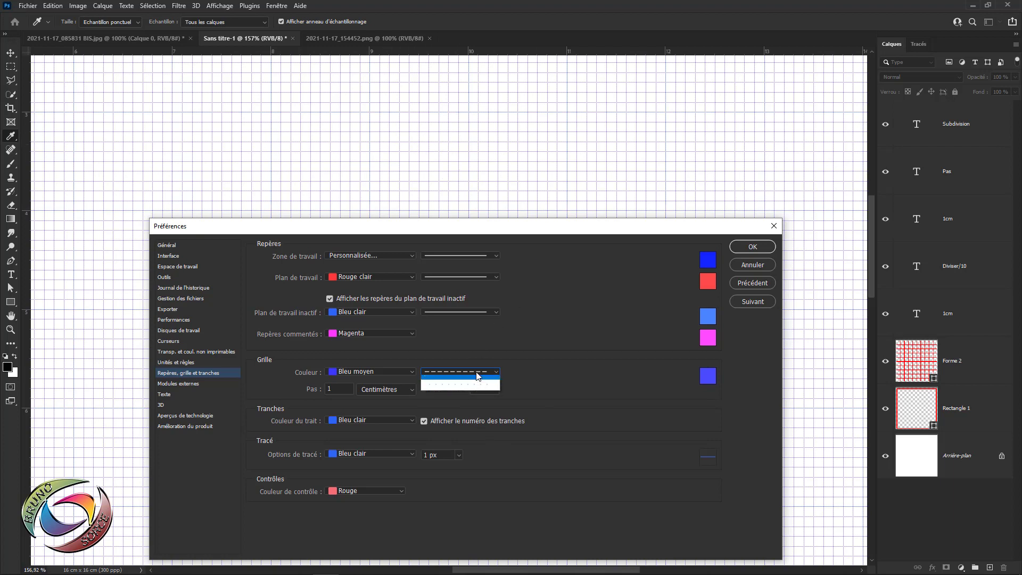
pyautogui.click(480, 403)
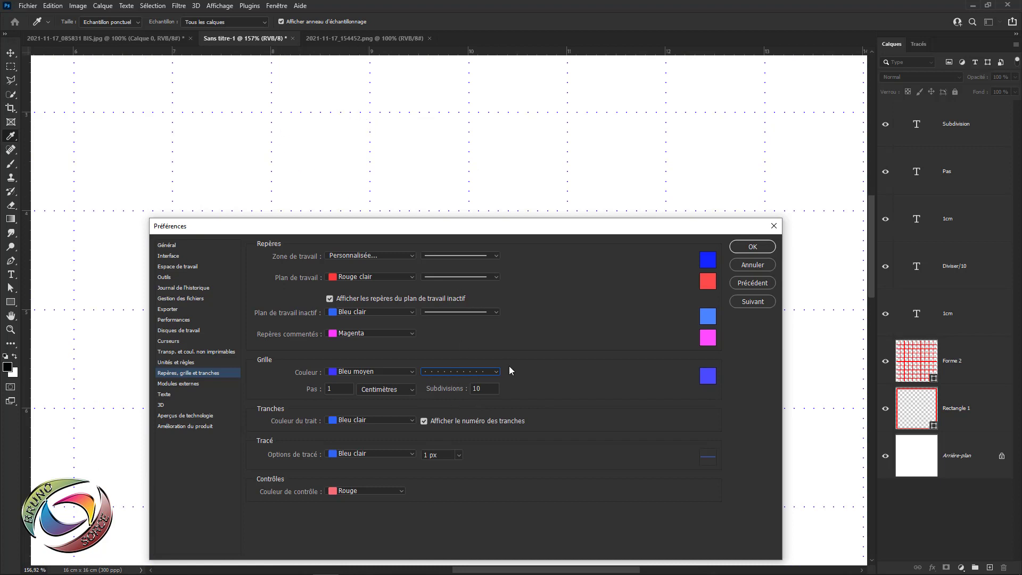
pyautogui.click(498, 372)
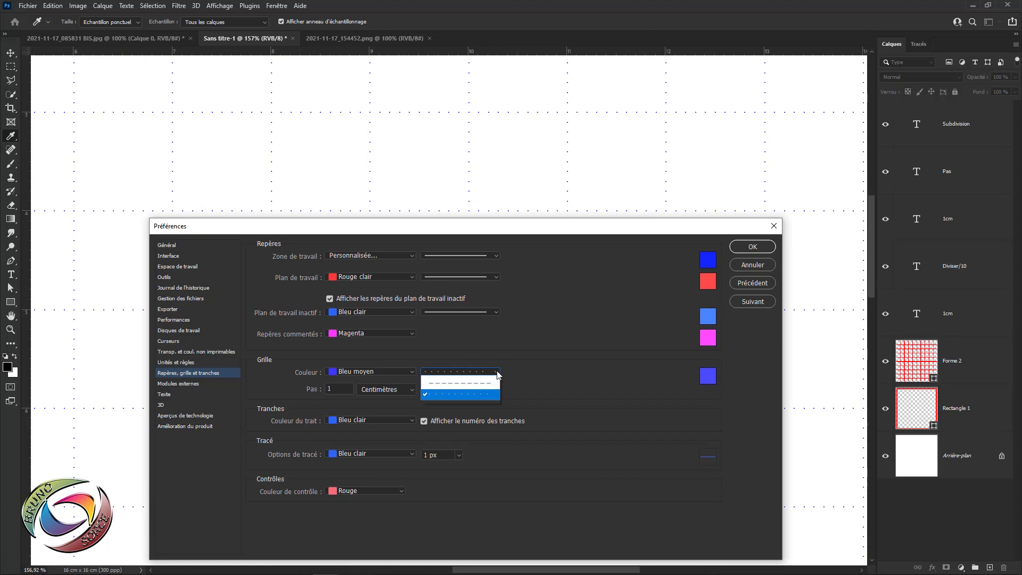
pyautogui.click(487, 383)
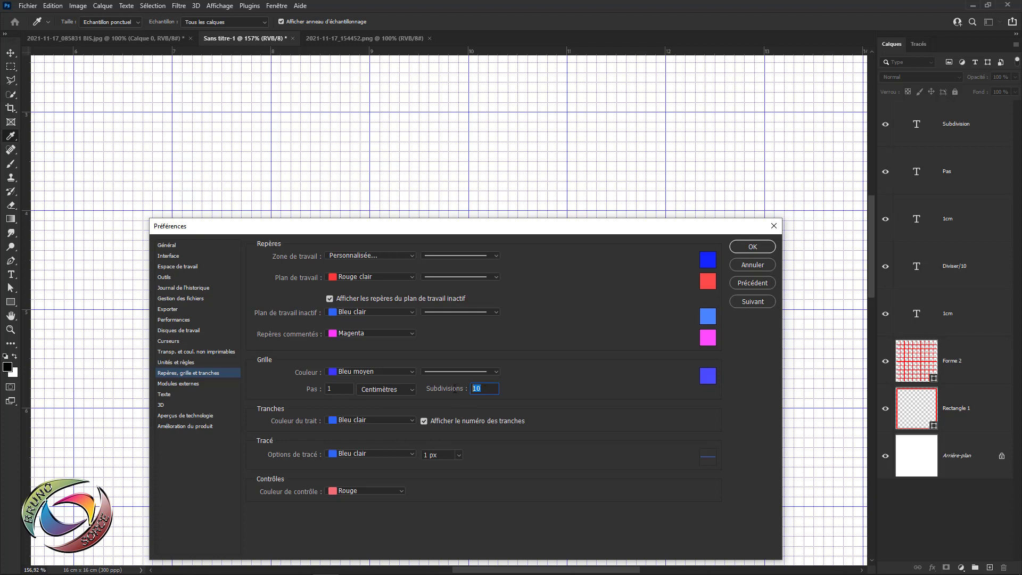
# Step: Set the grid subdivisions to 1 and keep Centimètres as the spacing unit
pyautogui.write('1')
pyautogui.doubleClick(477, 389)
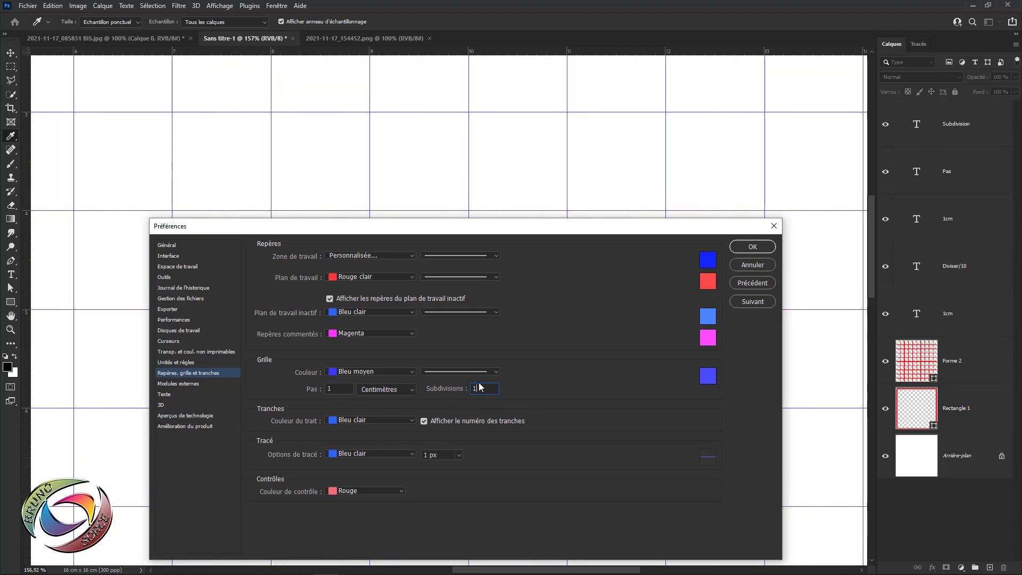
pyautogui.click(392, 392)
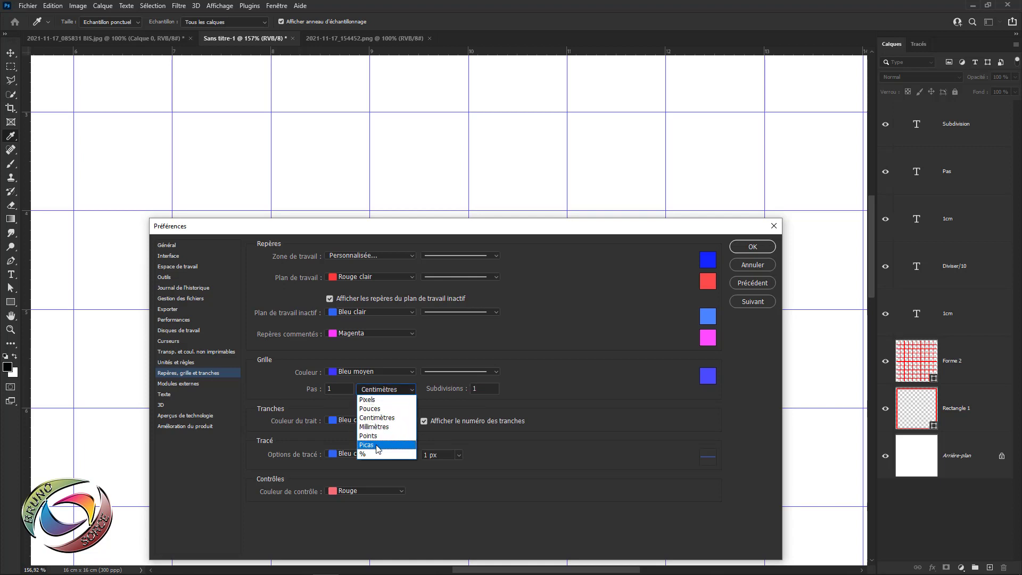
pyautogui.click(384, 418)
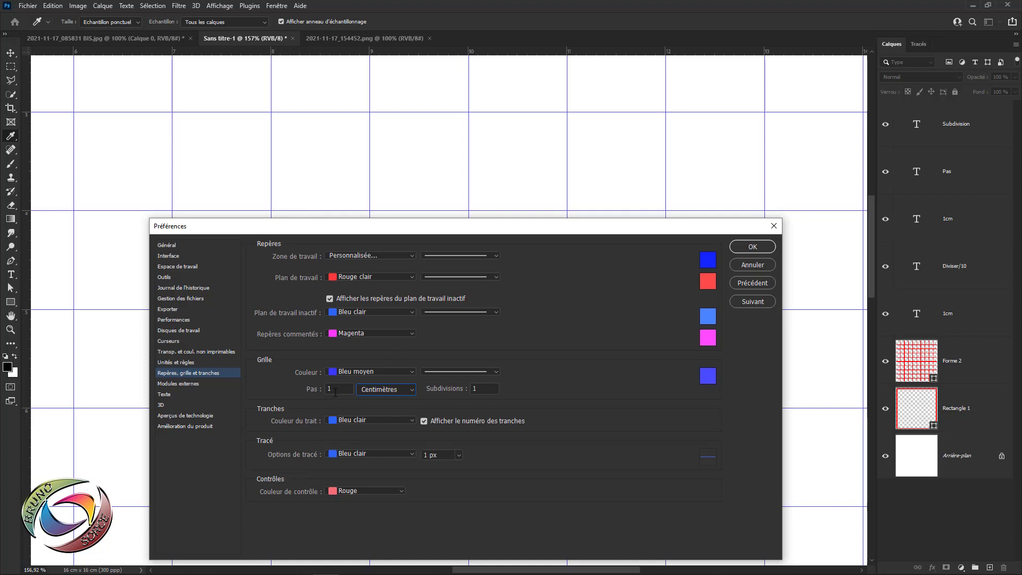
# Step: Try grid spacings of 2 and 5 centimetres, and reset the spacing to 1 centimetre
pyautogui.write('2')
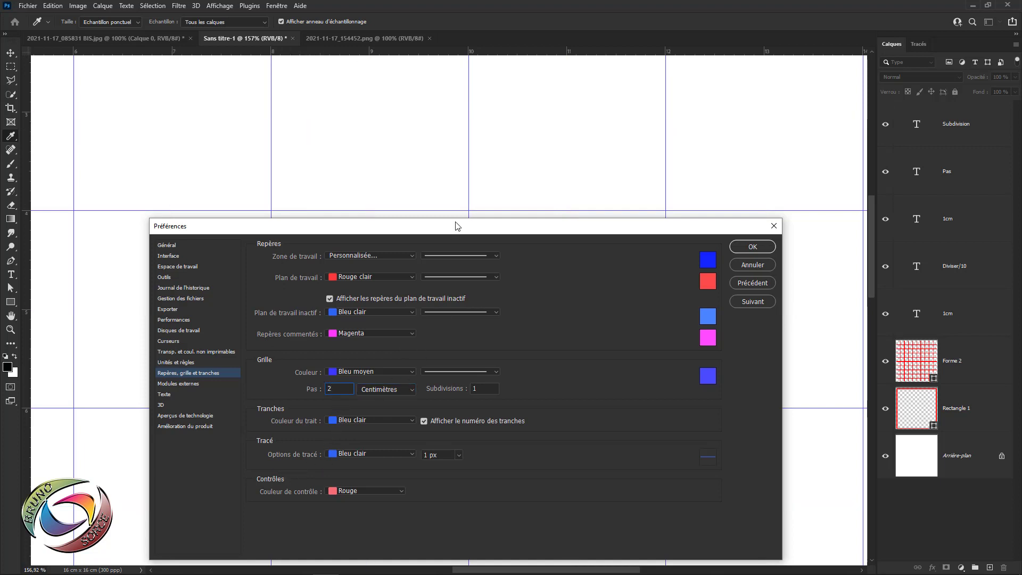
pyautogui.moveTo(441, 107); pyautogui.dragTo(431, 183)
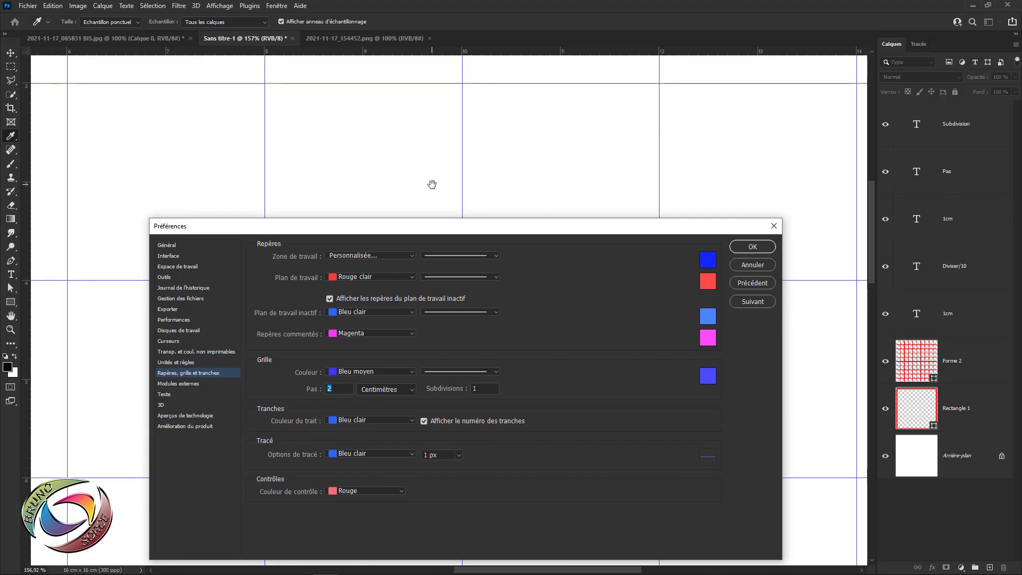
pyautogui.moveTo(473, 231); pyautogui.dragTo(472, 304)
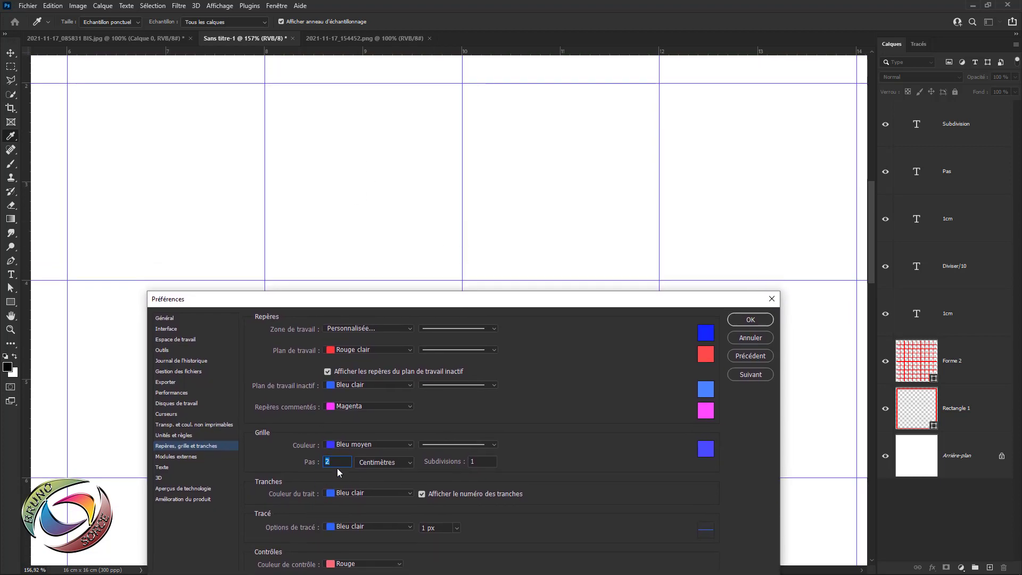
pyautogui.write('5')
pyautogui.press('BackSpace')
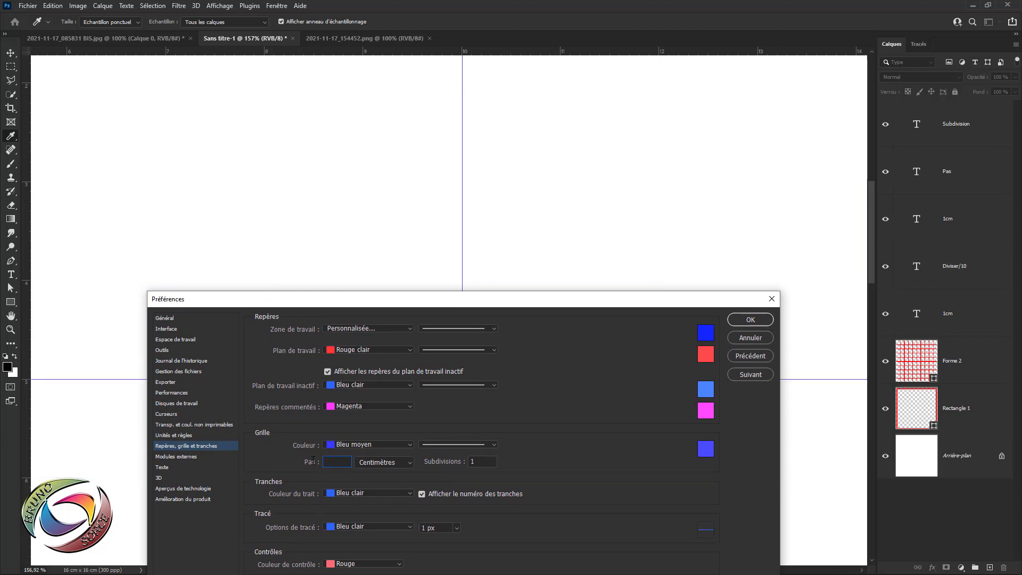
pyautogui.write('1')
pyautogui.moveTo(451, 304); pyautogui.dragTo(451, 217)
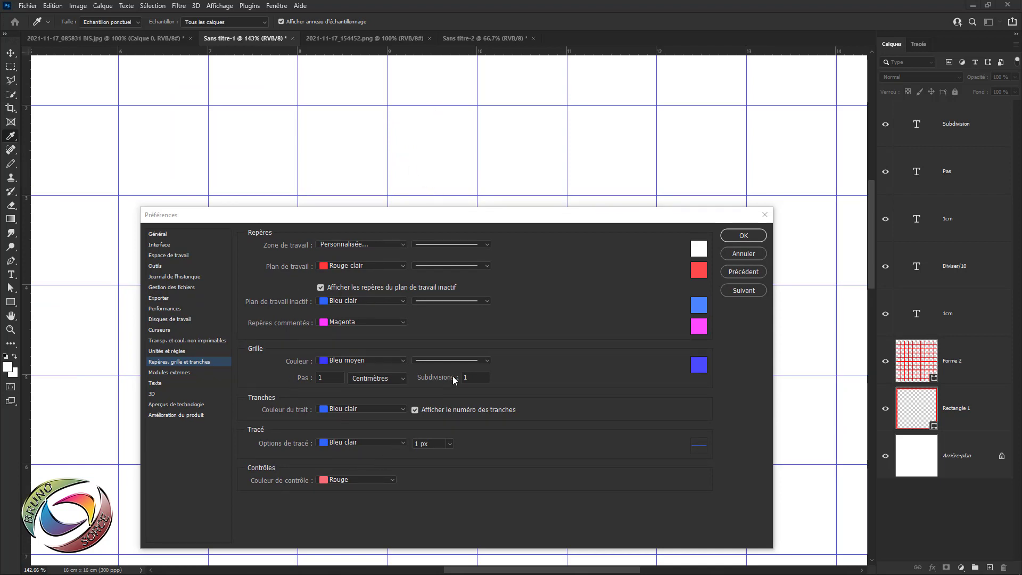
# Step: Try dividing the 1 cm grid into 2 subdivisions and into 10
pyautogui.doubleClick(472, 377)
pyautogui.write('2')
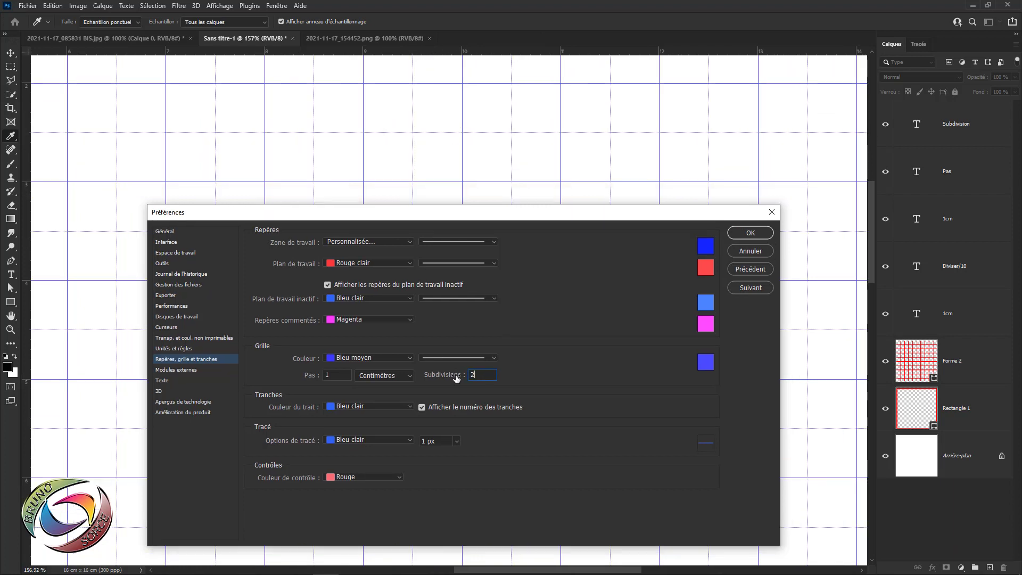
pyautogui.click(457, 377)
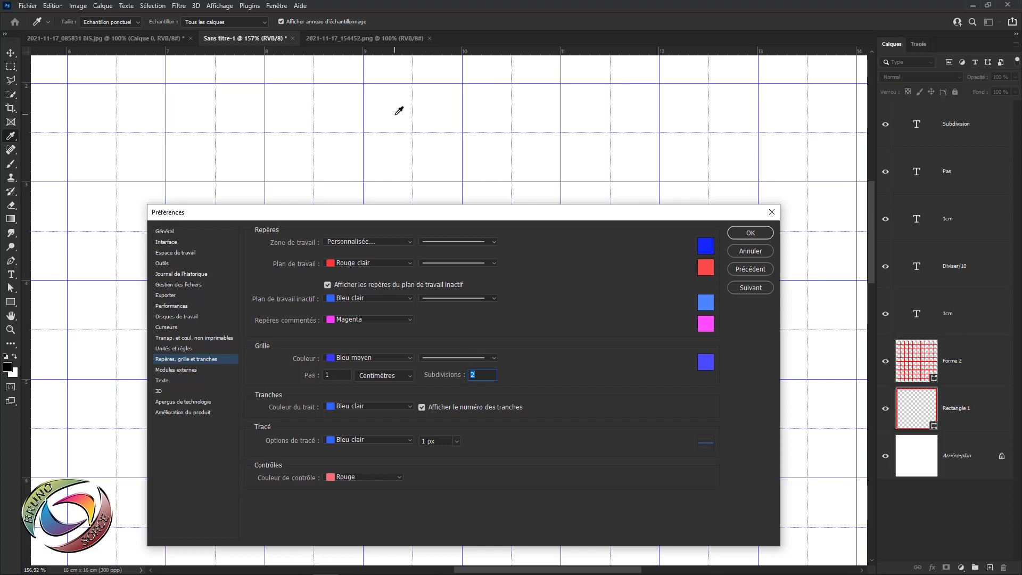
pyautogui.write('10')
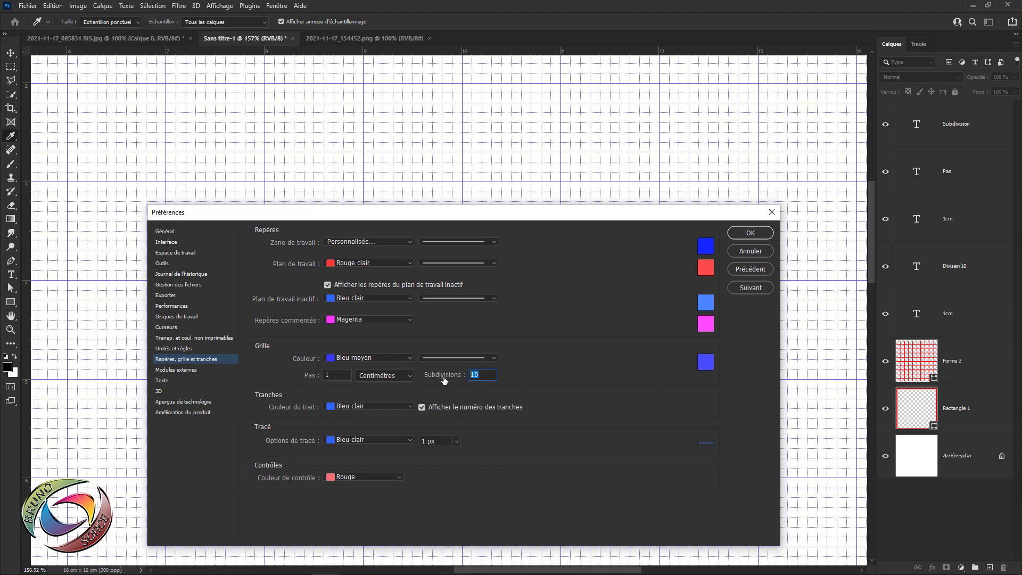
# Step: Set the grid to 1 subdivision with a spacing of 0,5 centimetres
pyautogui.write('1')
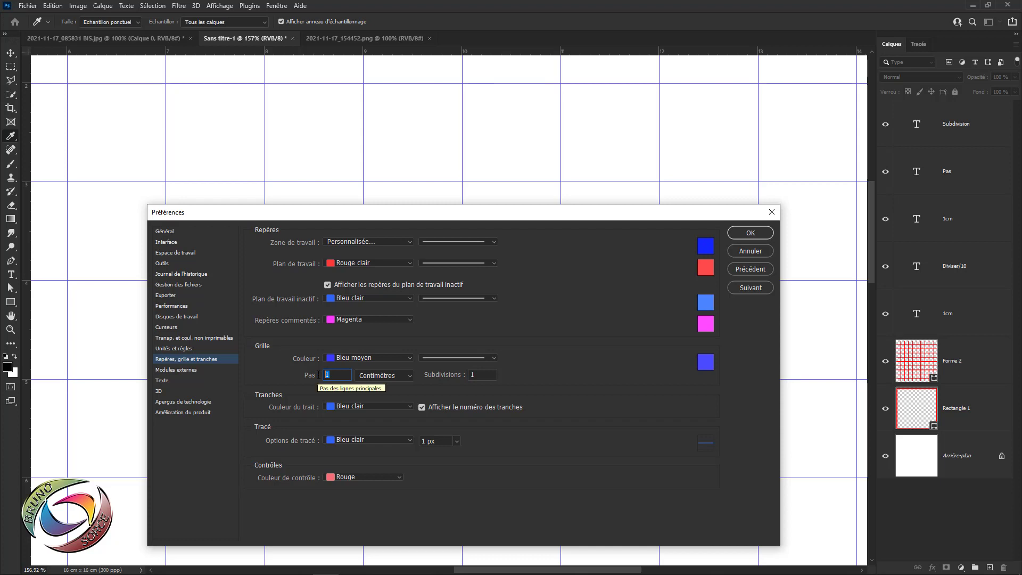
pyautogui.write('0')
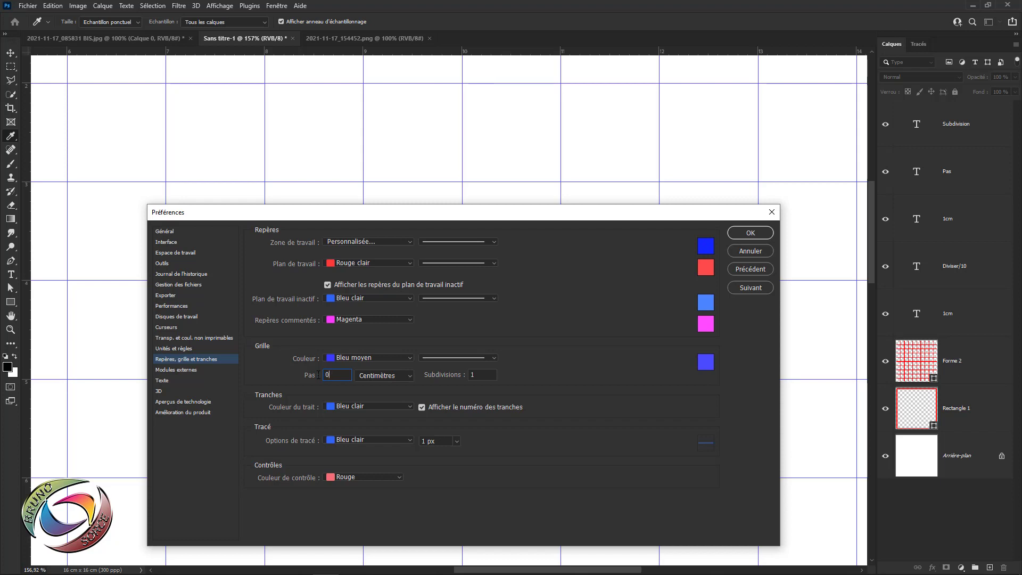
pyautogui.write(',5')
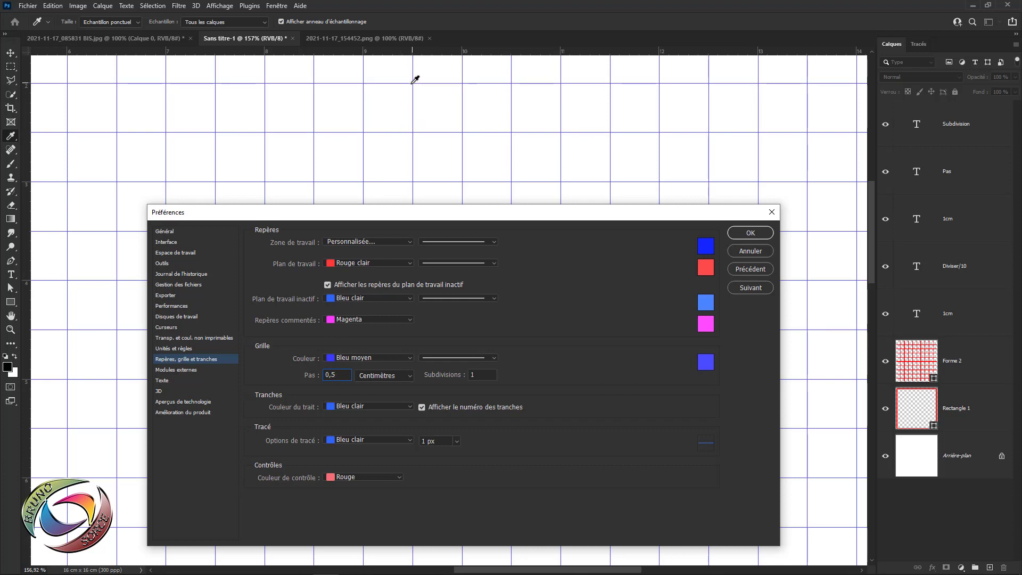
# Step: Set the grid spacing to 1 centimetre with 2 subdivisions and apply the preferences
pyautogui.doubleClick(334, 374)
pyautogui.write('156,9')
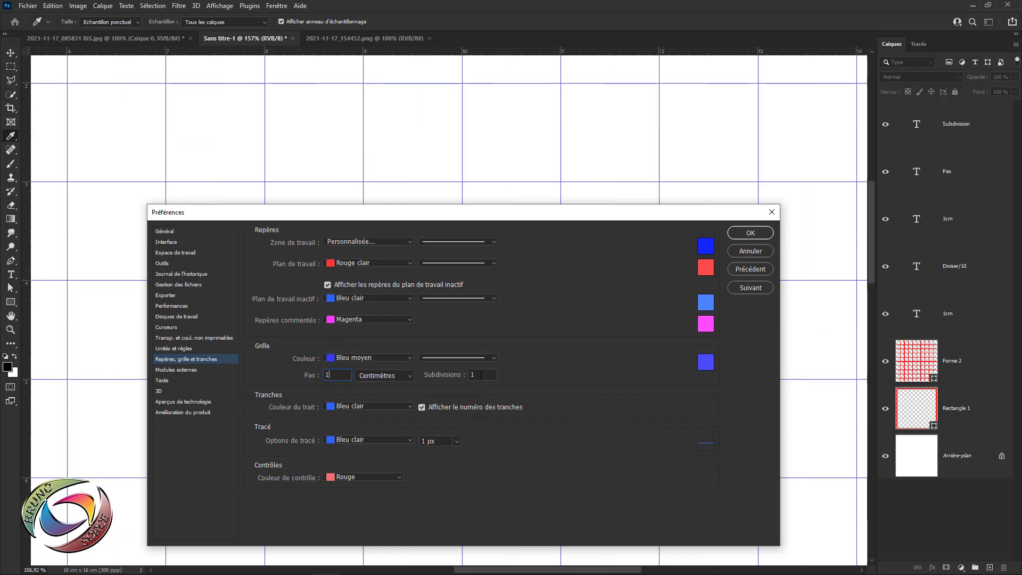
pyautogui.write('2')
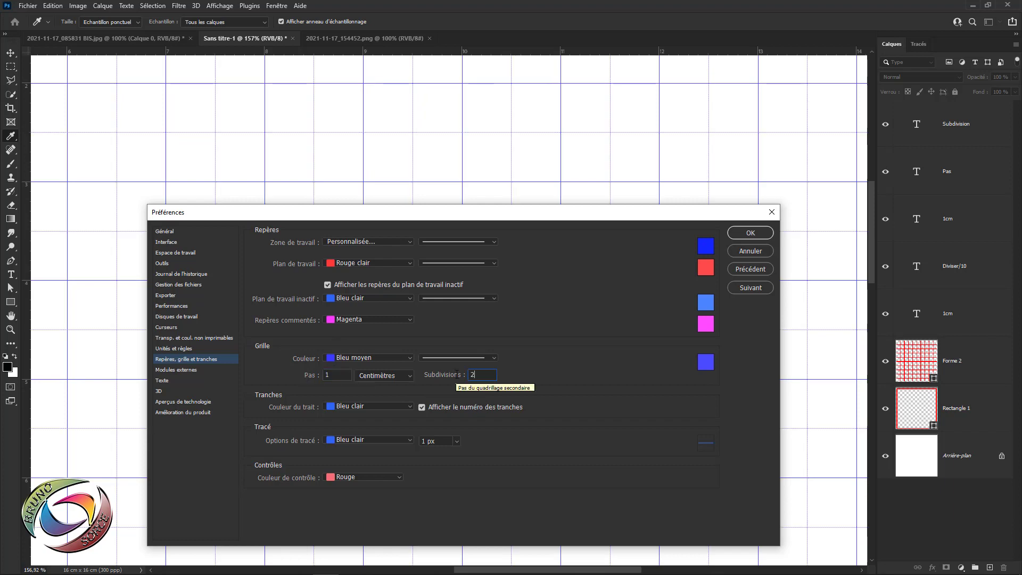
pyautogui.click(751, 234)
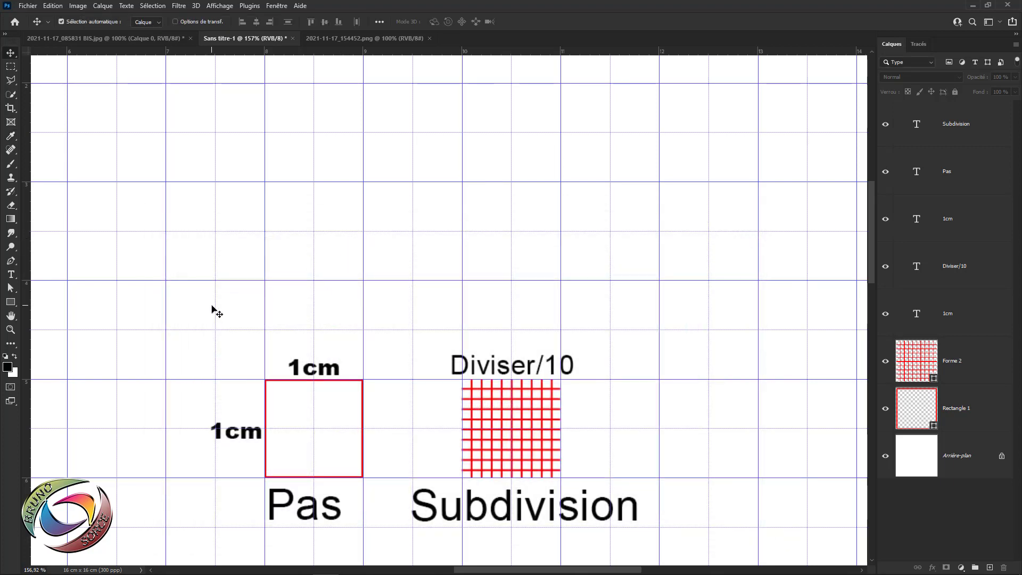
# Step: Draw a rectangle shape of about 2 × 2 cm along the grid lines in the empty area above the samples
pyautogui.click(11, 302)
pyautogui.click(46, 305)
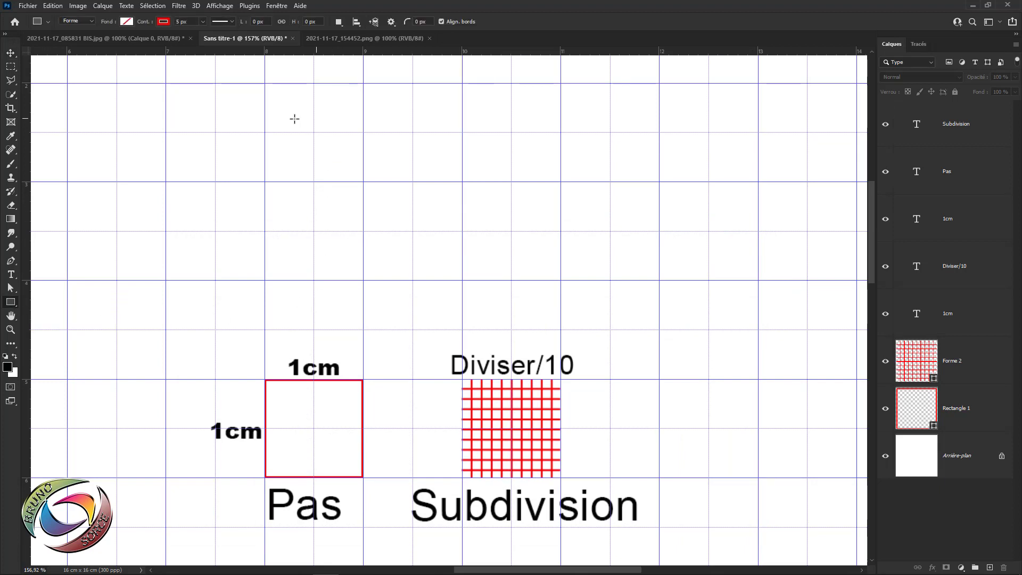
pyautogui.moveTo(363, 83)
pyautogui.mouseDown()
pyautogui.moveTo(552, 265)
pyautogui.moveTo(461, 244)
pyautogui.moveTo(506, 191)
pyautogui.moveTo(557, 238)
pyautogui.moveTo(559, 276)
pyautogui.mouseUp()
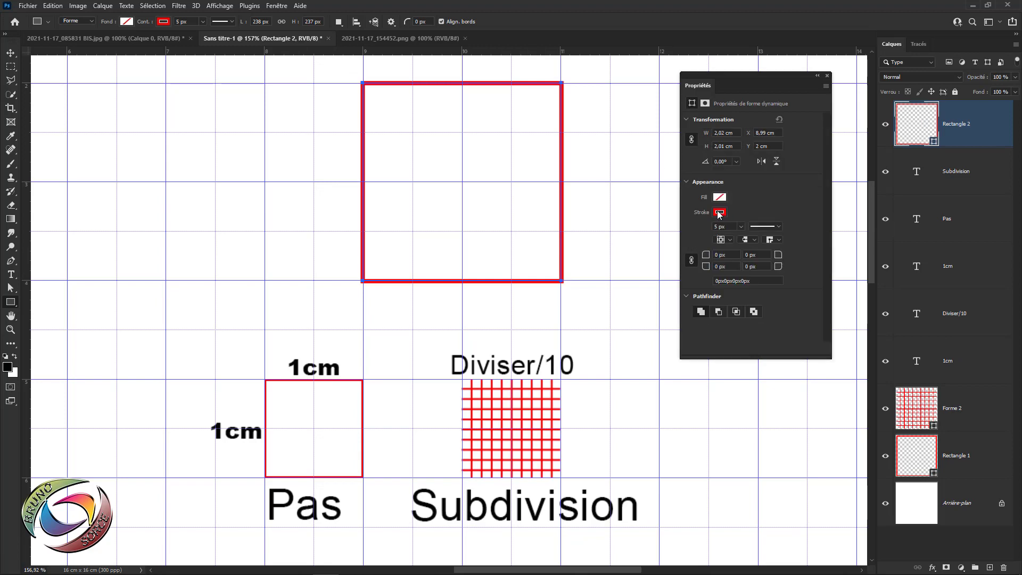
# Step: Remove the new rectangle's stroke, fill it with light blue, and deselect it
pyautogui.click(720, 212)
pyautogui.click(720, 197)
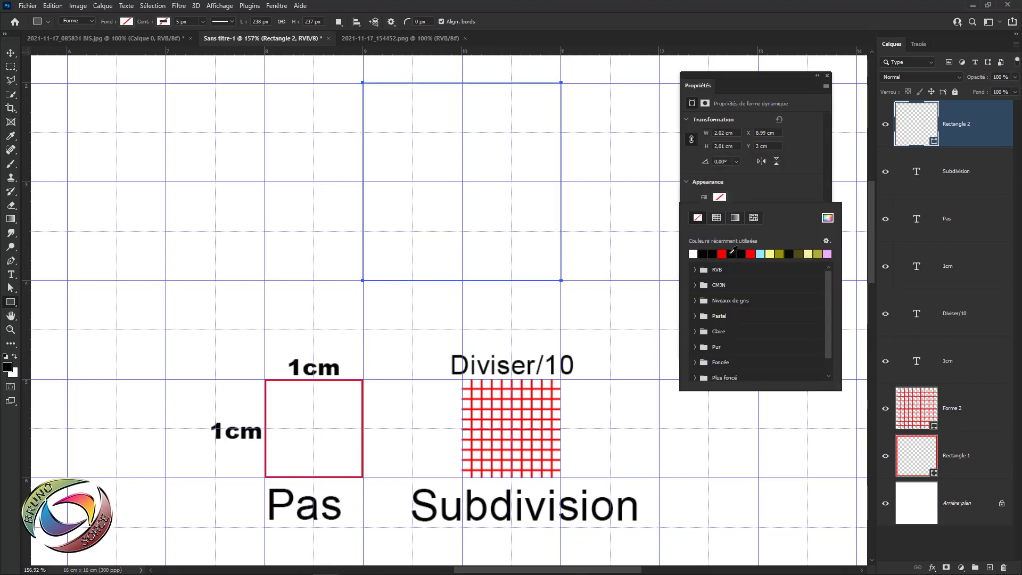
pyautogui.click(694, 254)
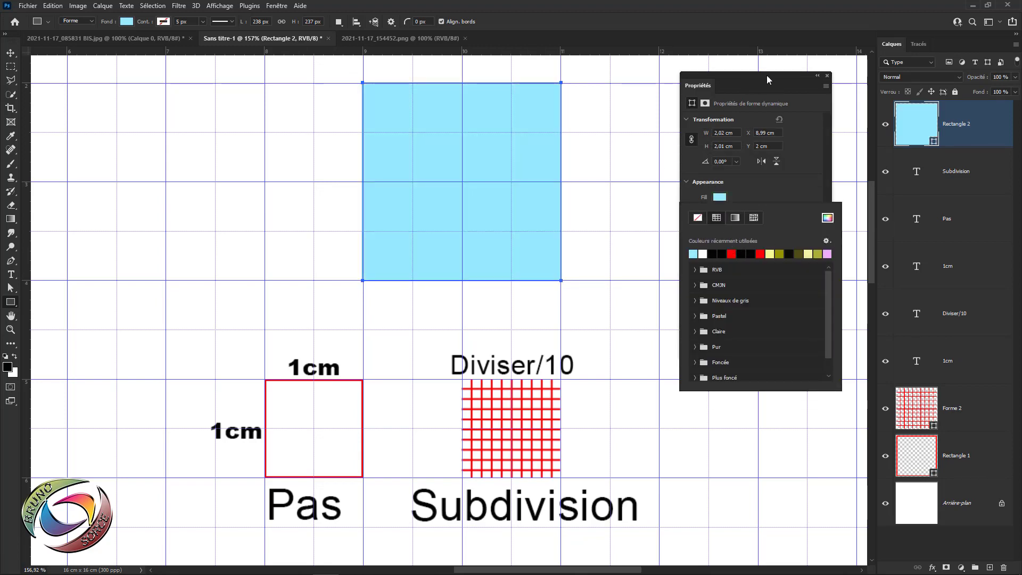
pyautogui.press('v')
pyautogui.click(251, 126)
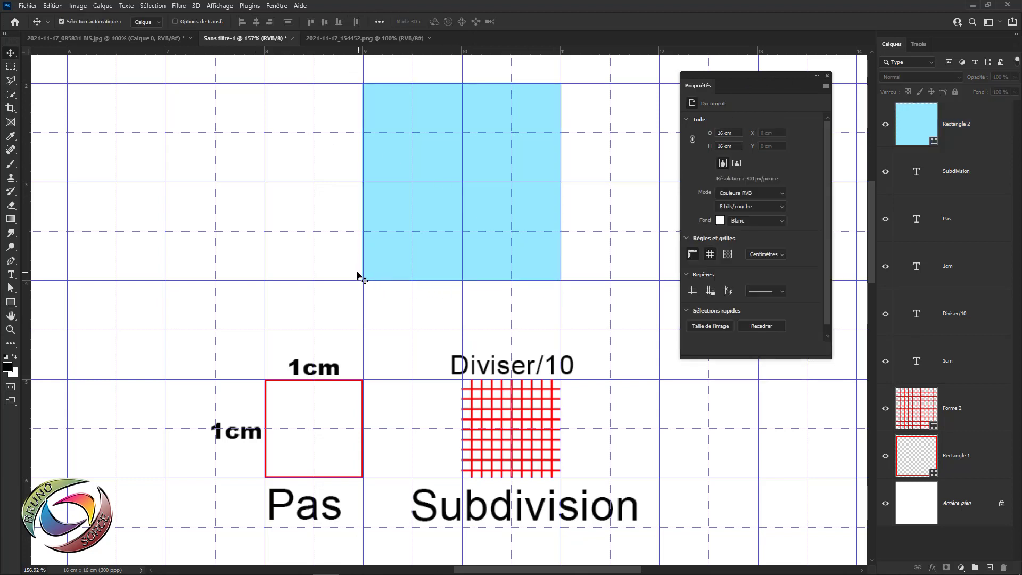
pyautogui.press('p')
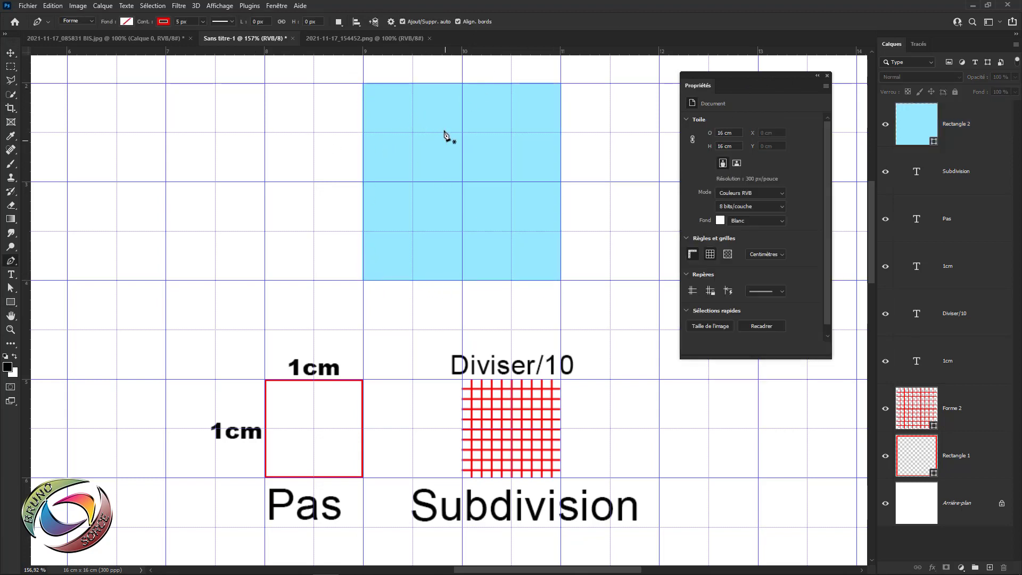
pyautogui.click(10, 53)
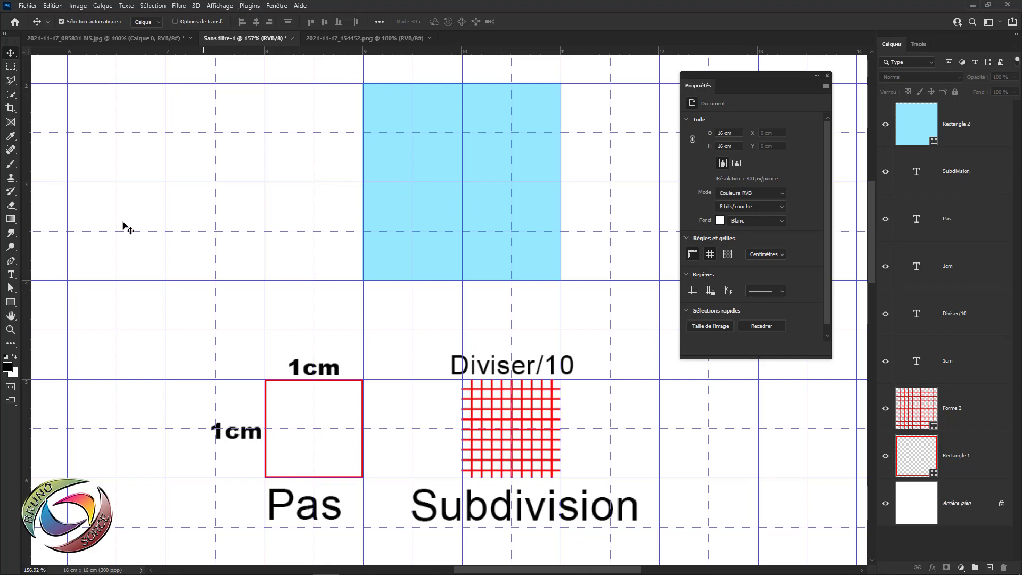
# Step: Draw a closed diamond about 2 × 2 cm with the Pen tool on the grid intersections beside the blue square
pyautogui.click(11, 261)
pyautogui.click(57, 263)
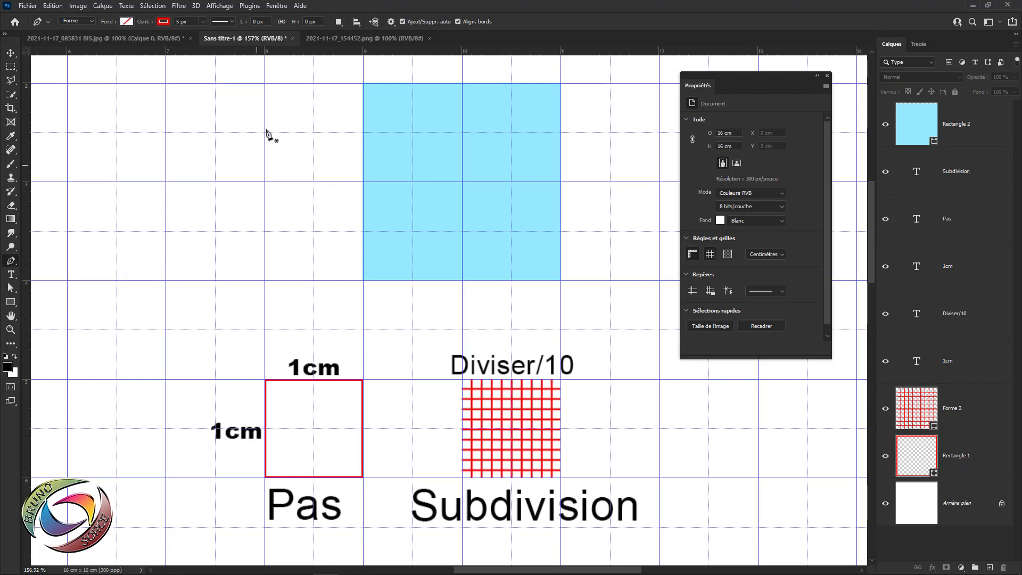
pyautogui.click(265, 84)
pyautogui.click(165, 182)
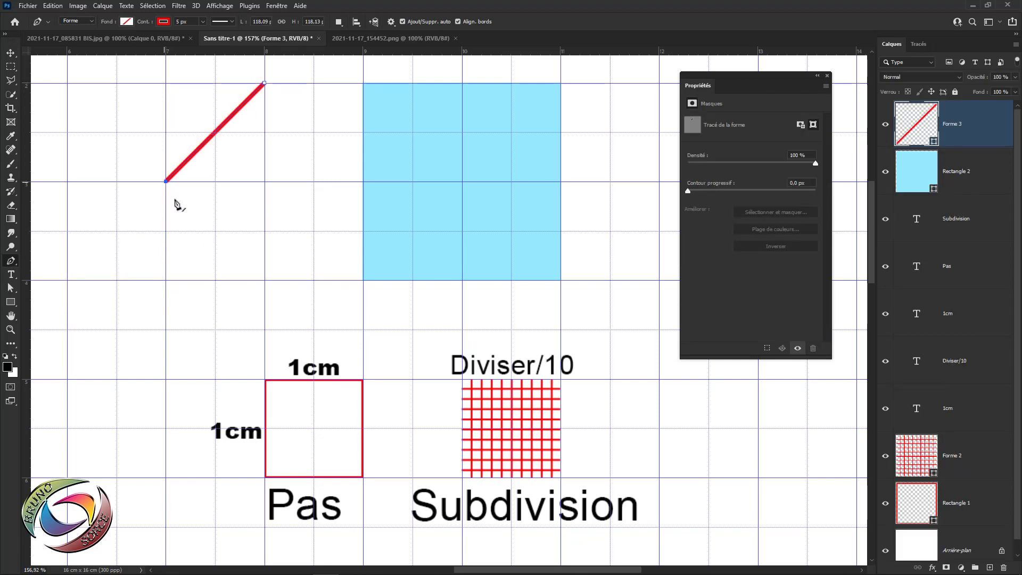
pyautogui.click(264, 279)
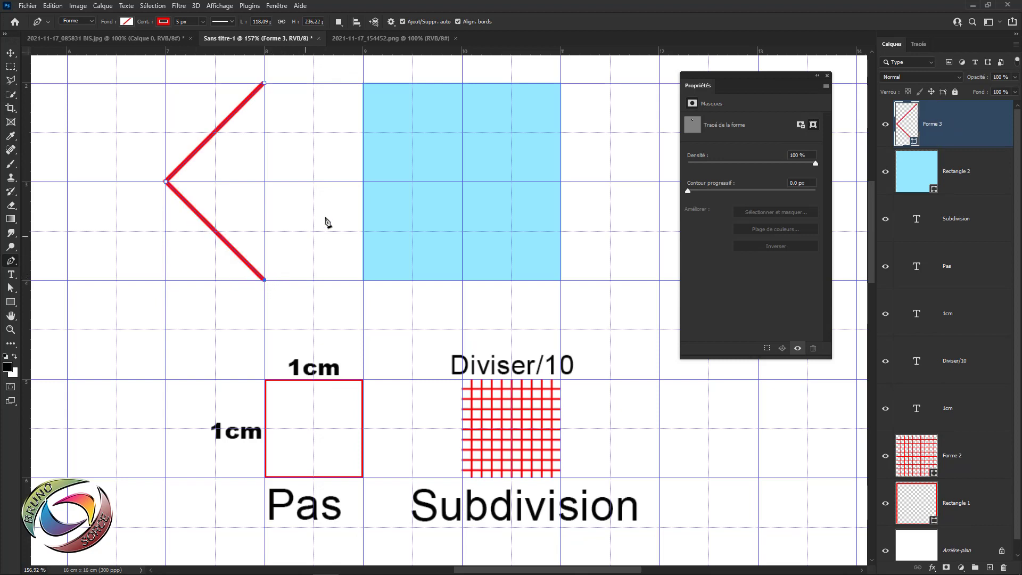
pyautogui.click(362, 182)
pyautogui.click(265, 84)
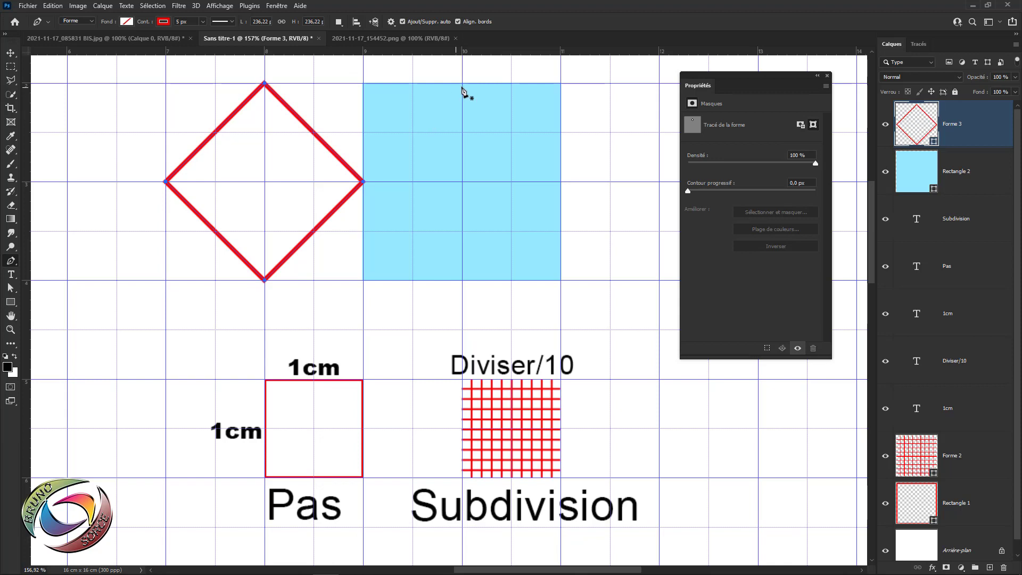
# Step: Draw a slanted side face with 1 cm vertical edges beneath the diamond's lower-left edge using the Pen tool
pyautogui.click(166, 281)
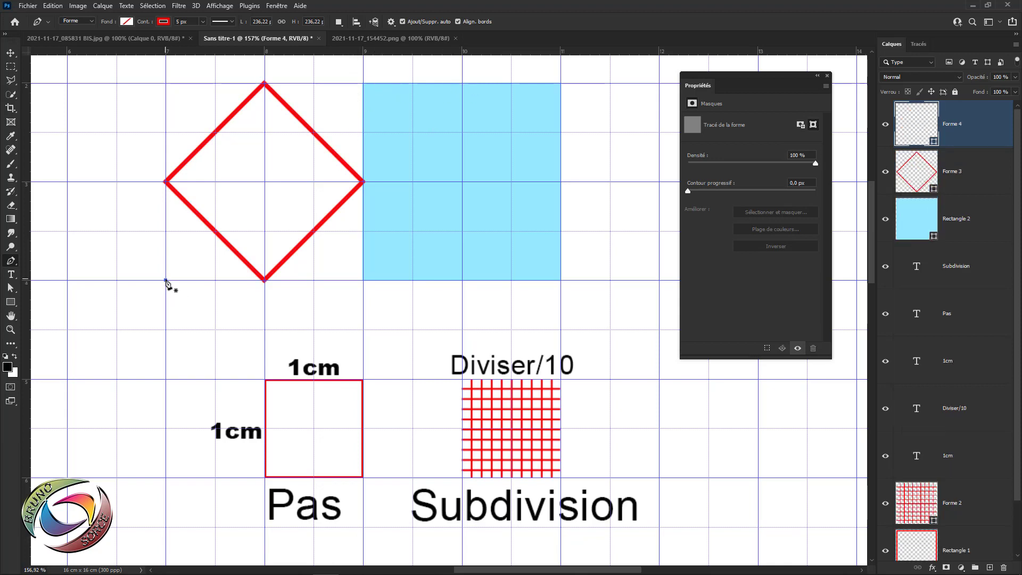
pyautogui.click(264, 380)
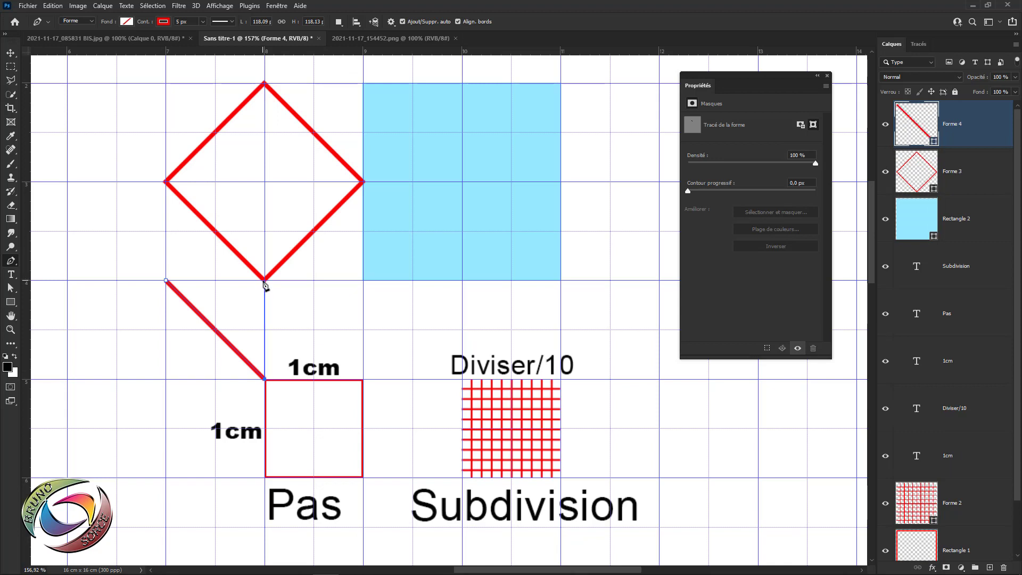
pyautogui.click(265, 280)
pyautogui.click(166, 182)
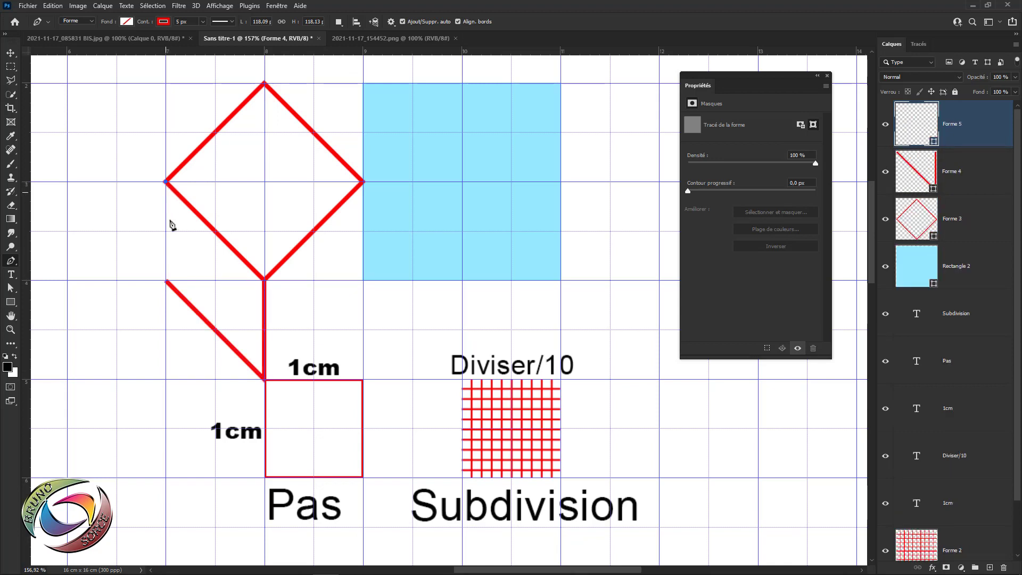
pyautogui.click(166, 281)
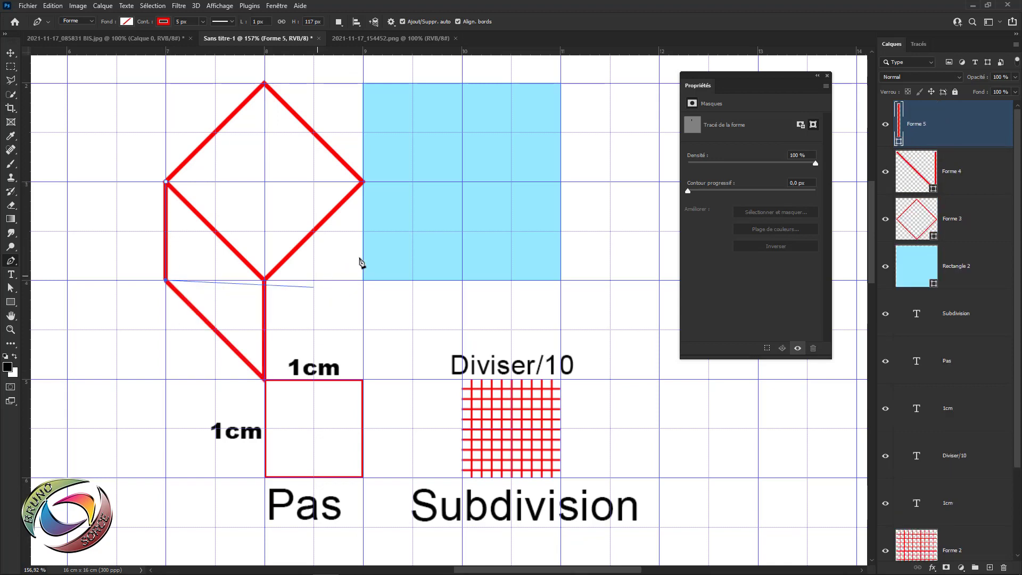
pyautogui.press('Escape')
# Step: Switch to the Pencil tool, add a new empty layer above the shapes, and close the floating properties window
pyautogui.rightClick(9, 166)
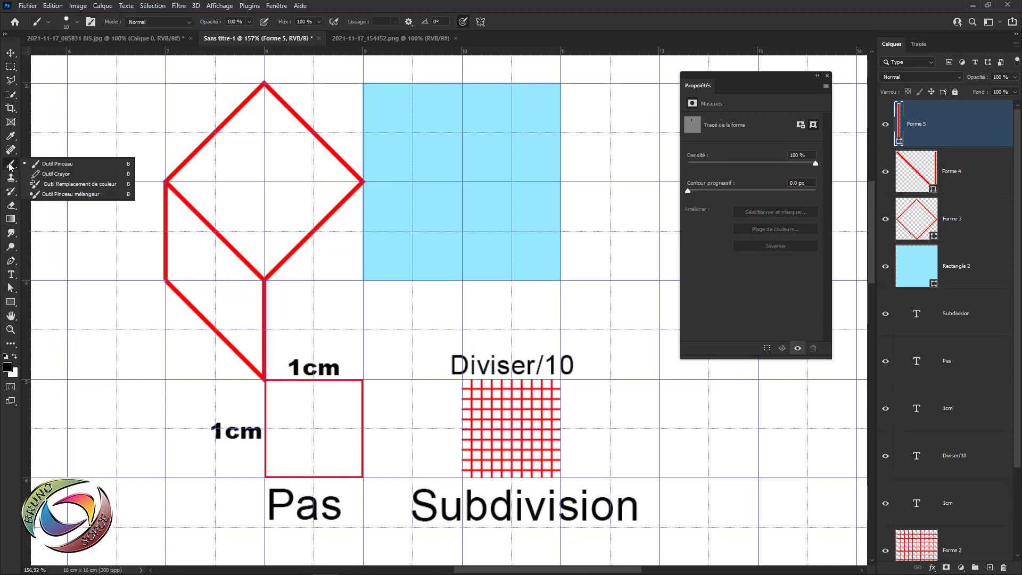
pyautogui.click(47, 173)
pyautogui.scroll(-5, 397, 217)
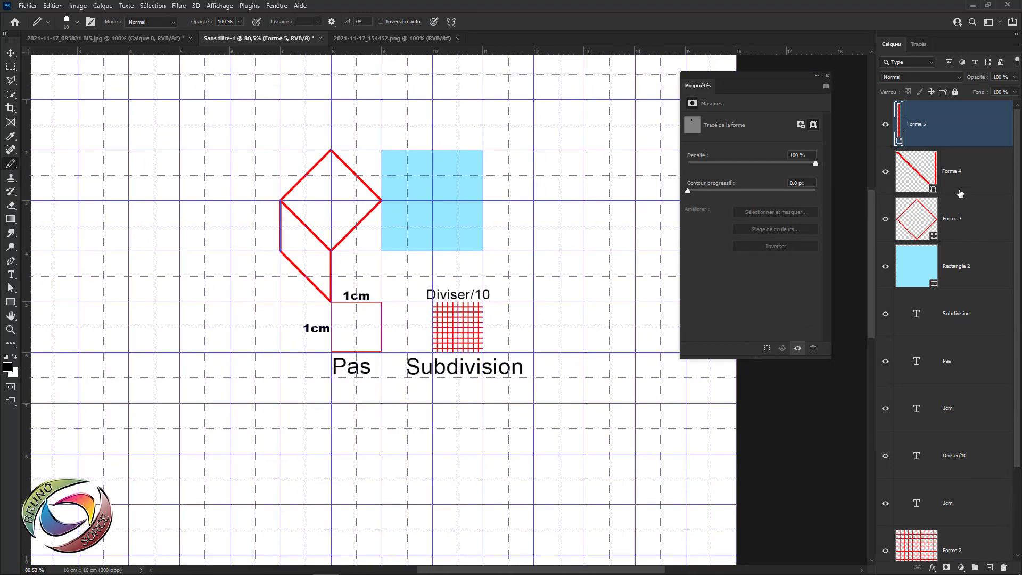
pyautogui.click(990, 567)
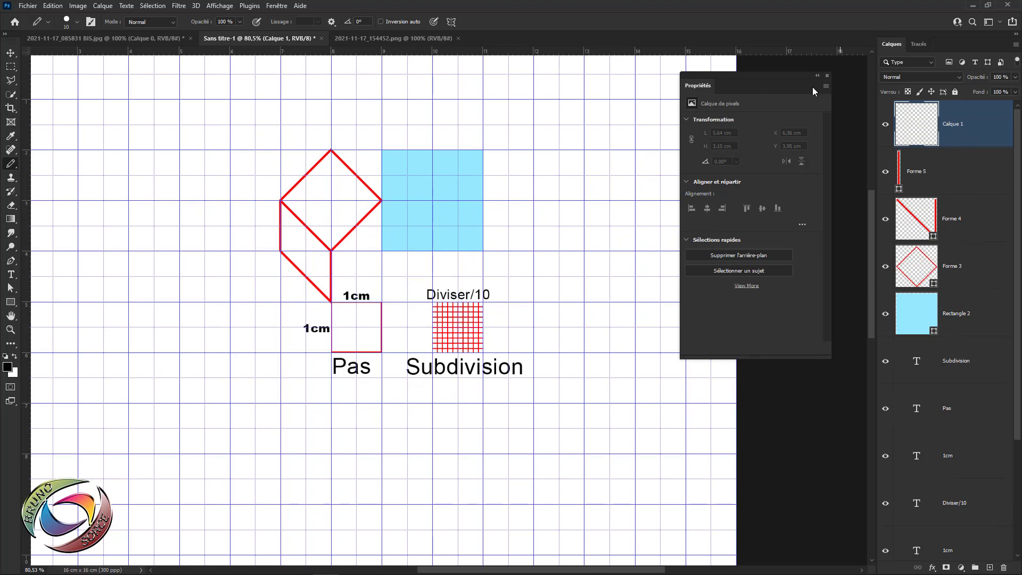
pyautogui.click(827, 75)
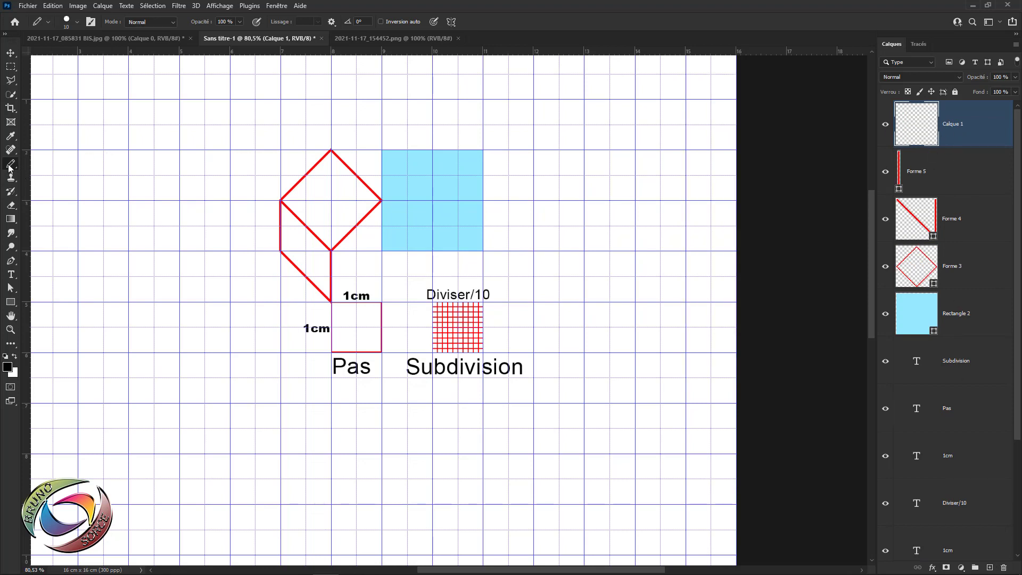
# Step: Set the Pencil tool's size to 5 px
pyautogui.rightClick(10, 166)
pyautogui.click(45, 175)
pyautogui.rightClick(314, 84)
pyautogui.click(445, 137)
pyautogui.click(437, 98)
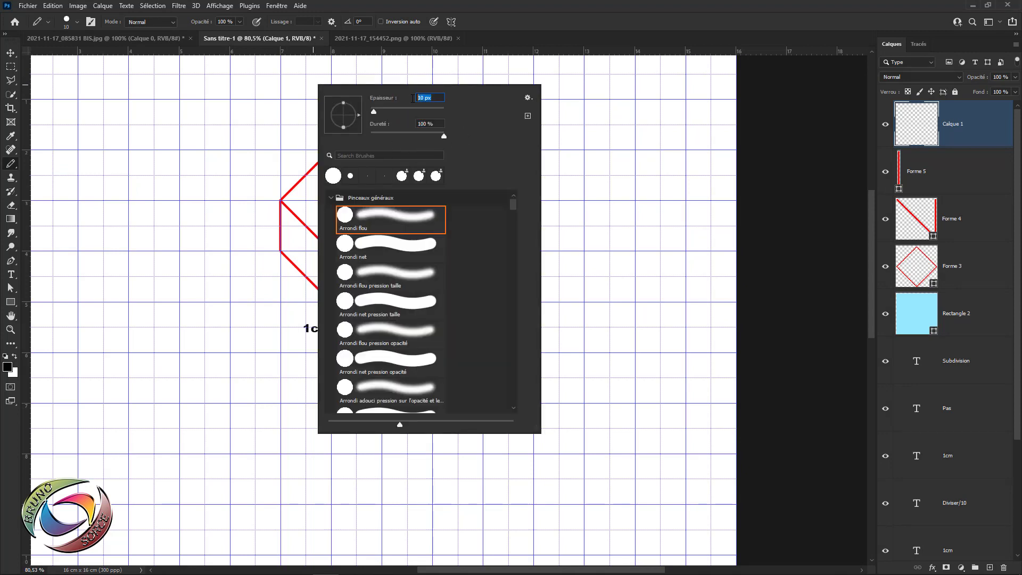
pyautogui.write('5')
pyautogui.press('Return')
# Step: Draw a parallelogram with 2 cm horizontal sides and 1 cm height in straight pencil segments on the grid in the empty area below the samples
pyautogui.scroll(-5, 384, 275)
pyautogui.hscroll(-5, 384, 274)
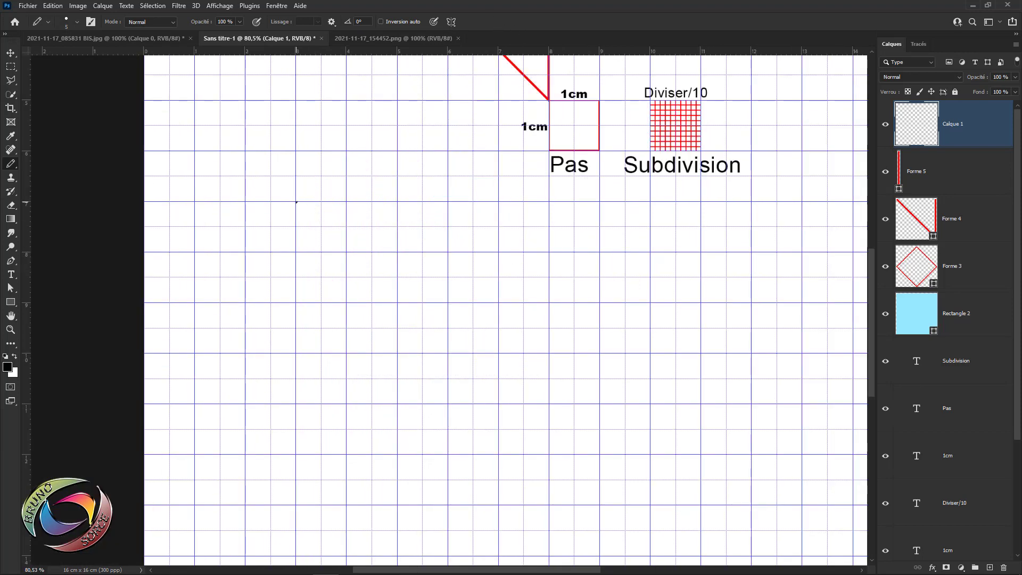
pyautogui.click(296, 202)
pyautogui.keyDown('shift'); pyautogui.click(398, 202); pyautogui.keyUp('shift')
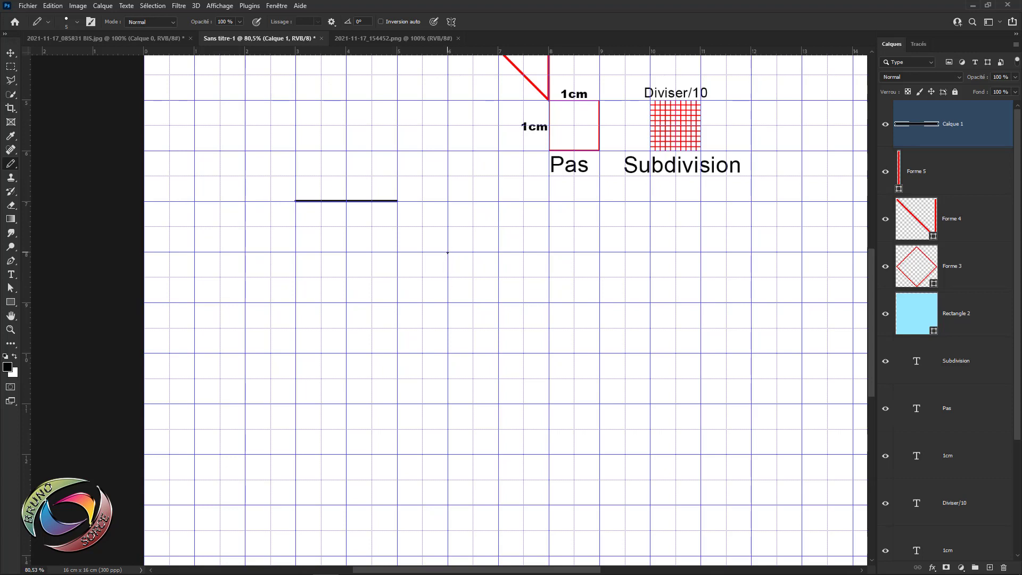
pyautogui.keyDown('shift'); pyautogui.click(447, 252); pyautogui.keyUp('shift')
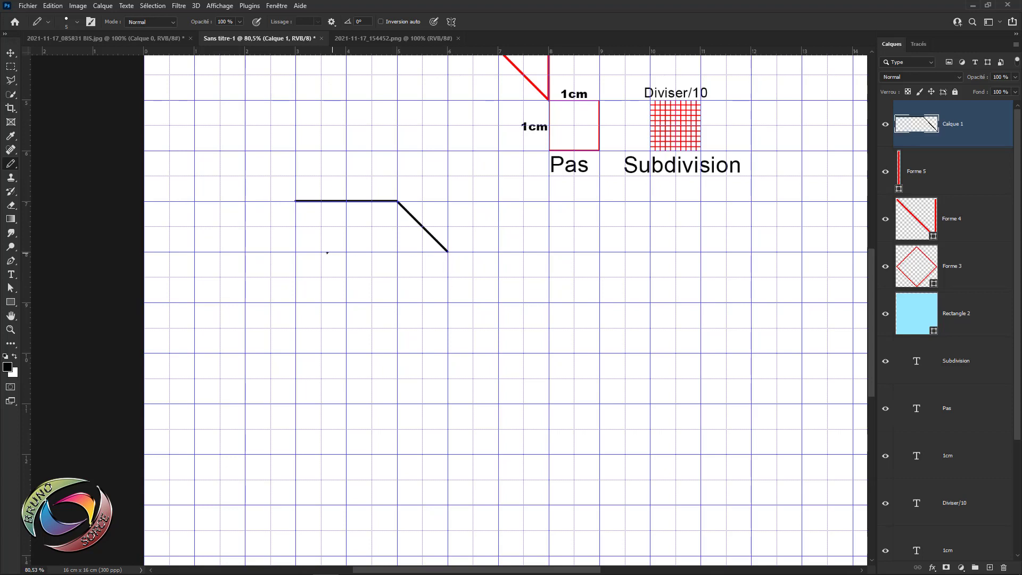
pyautogui.keyDown('shift'); pyautogui.click(347, 252); pyautogui.keyUp('shift')
pyautogui.keyDown('shift'); pyautogui.click(296, 201); pyautogui.keyUp('shift')
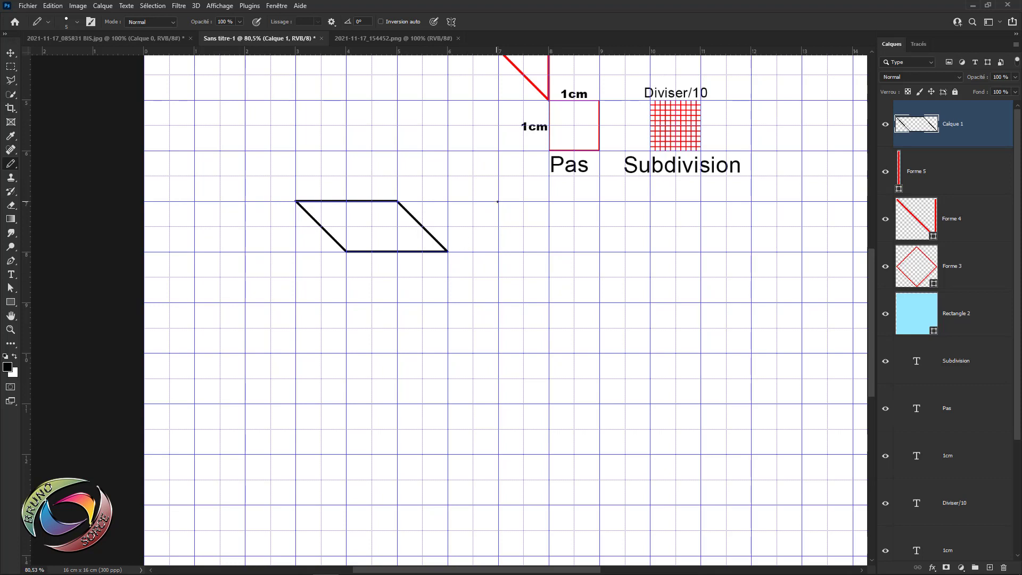
# Step: Undo a trial freehand pencil stroke and draw a 2 × 2 cm square in straight segments on the grid beside the parallelogram
pyautogui.moveTo(500, 201)
pyautogui.mouseDown()
pyautogui.moveTo(593, 203)
pyautogui.moveTo(641, 251)
pyautogui.mouseUp()
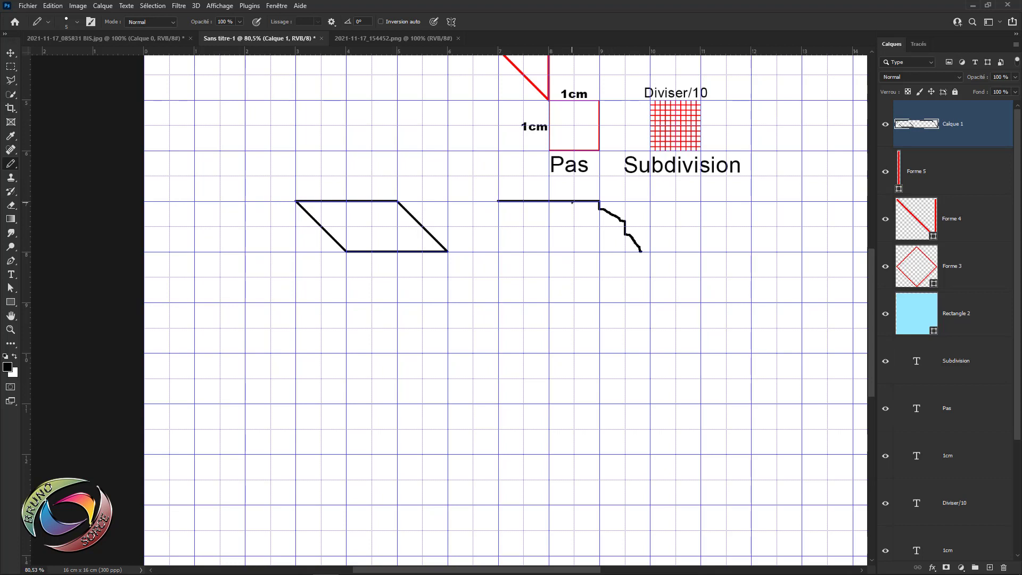
pyautogui.hotkey('ctrl', 'z')
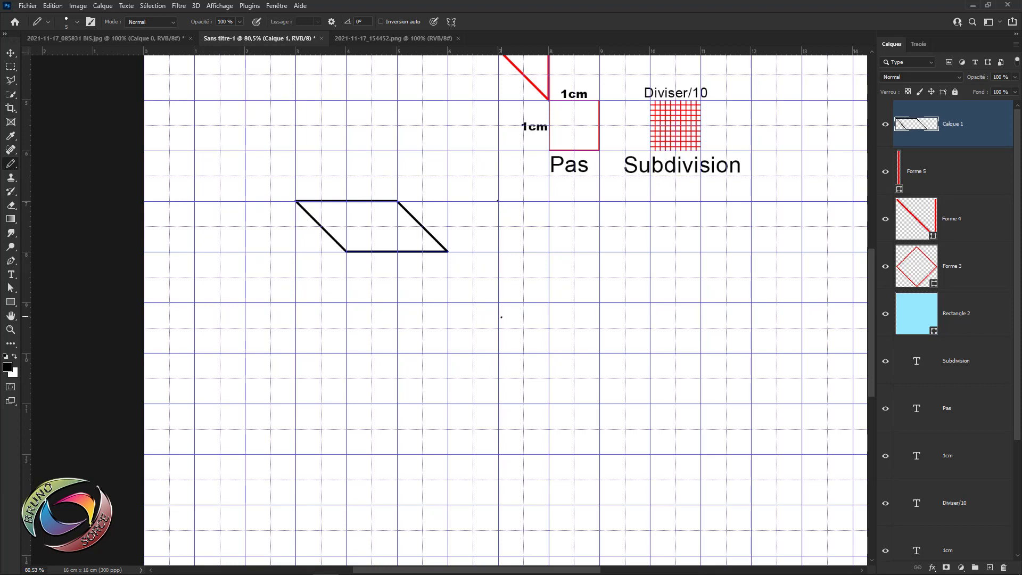
pyautogui.keyDown('shift'); pyautogui.click(499, 304); pyautogui.keyUp('shift')
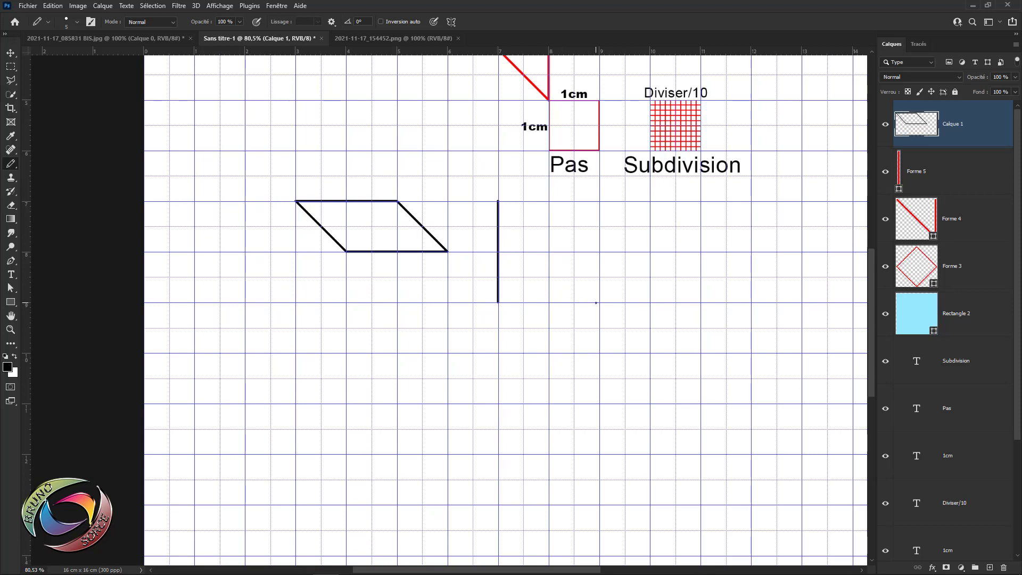
pyautogui.keyDown('shift'); pyautogui.click(600, 303); pyautogui.keyUp('shift')
pyautogui.keyDown('shift'); pyautogui.click(600, 200); pyautogui.keyUp('shift')
pyautogui.keyDown('shift'); pyautogui.click(498, 201); pyautogui.keyUp('shift')
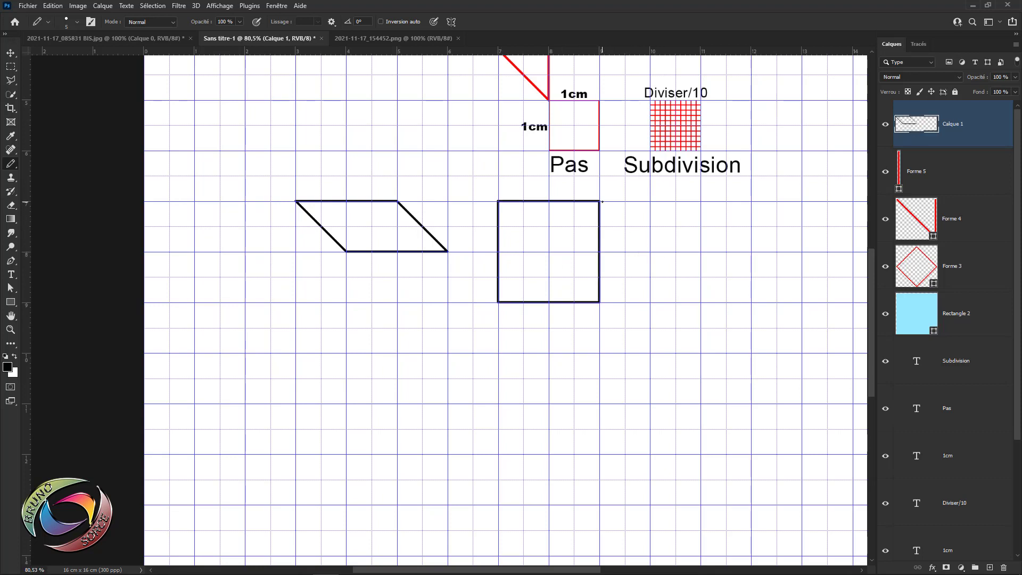
# Step: Add slanted right and bottom faces to the square, offset 2 cm right and 1 cm down, to form a box
pyautogui.keyDown('shift'); pyautogui.click(700, 251); pyautogui.keyUp('shift')
pyautogui.keyDown('shift'); pyautogui.click(701, 353); pyautogui.keyUp('shift')
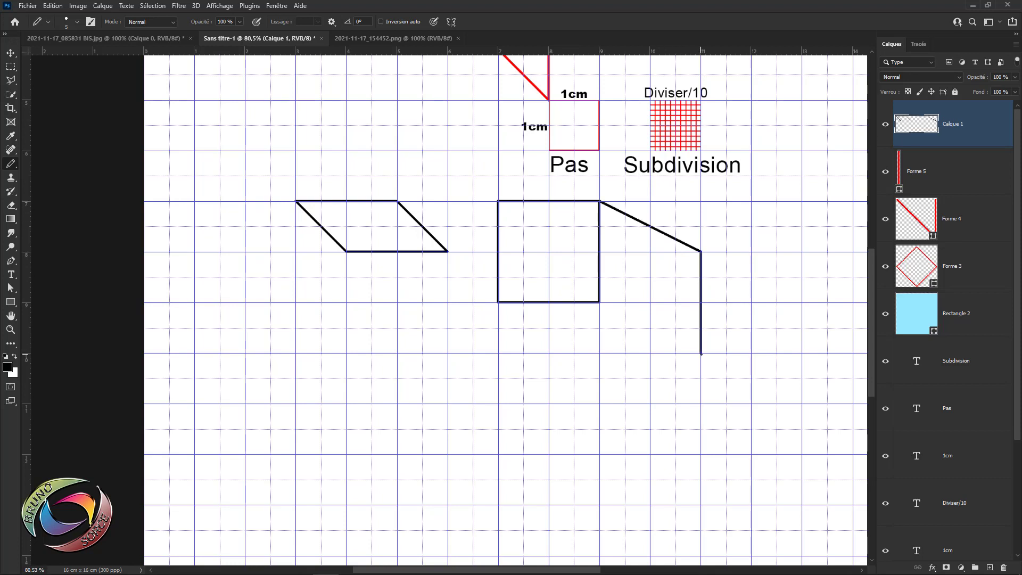
pyautogui.keyDown('shift'); pyautogui.click(600, 303); pyautogui.keyUp('shift')
pyautogui.keyDown('shift'); pyautogui.click(599, 353); pyautogui.keyUp('shift')
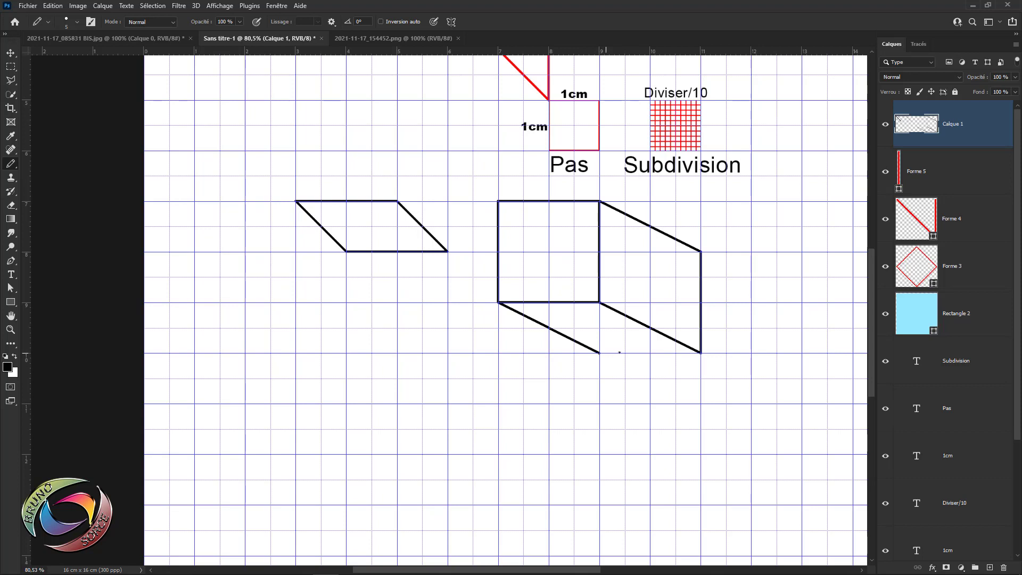
pyautogui.keyDown('shift'); pyautogui.click(701, 353); pyautogui.keyUp('shift')
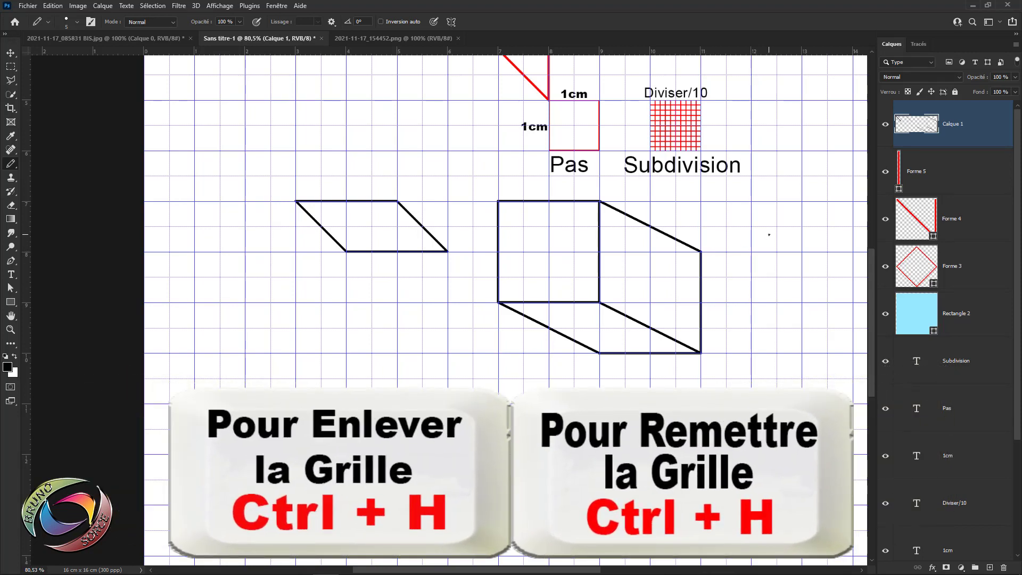
# Step: Hide the grid to view the drawn shapes on the plain canvas
pyautogui.hotkey('ctrl', ';')
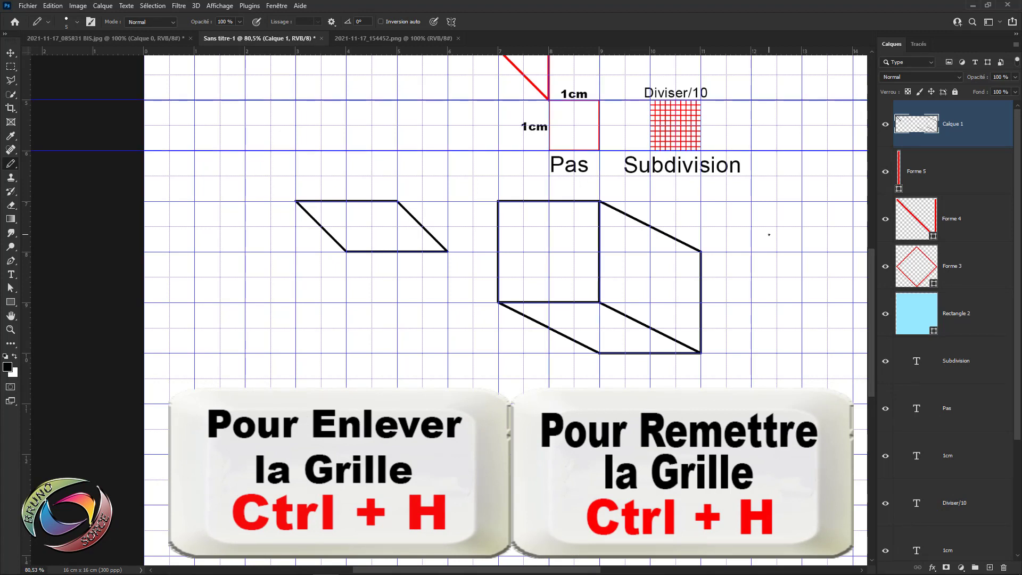
pyautogui.hotkey('ctrl', 'h')
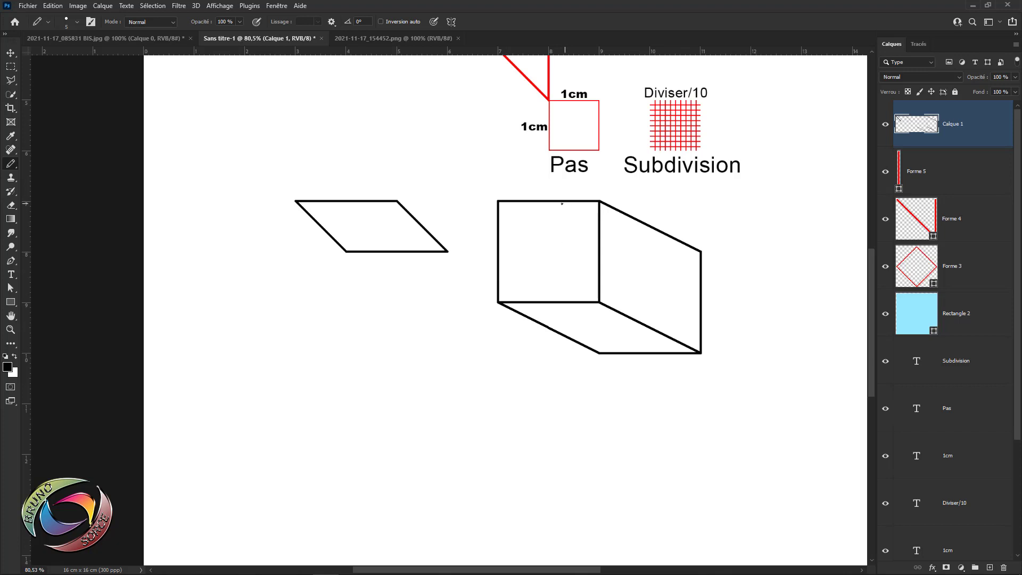
pyautogui.scroll(-2, 550, 234)
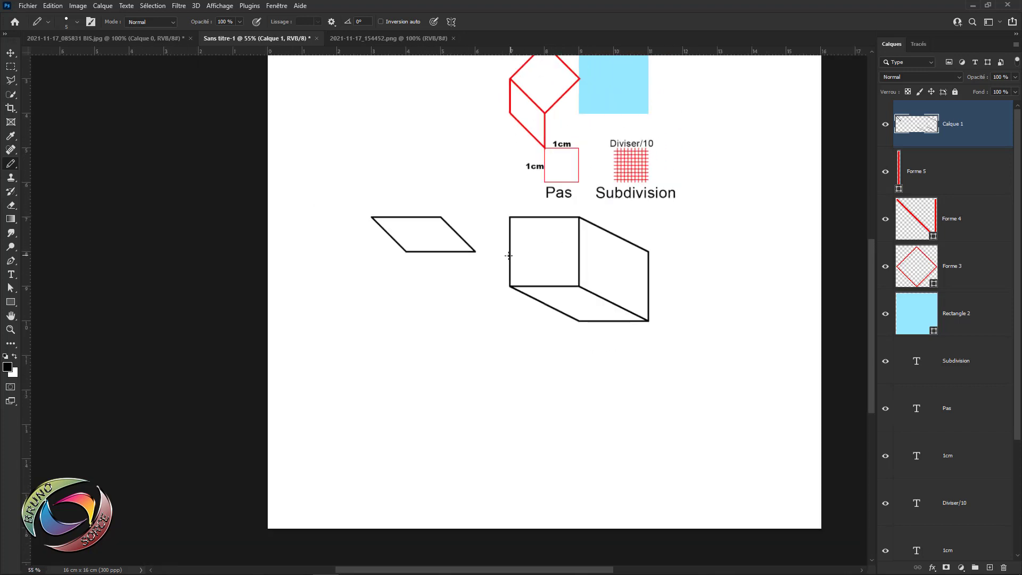